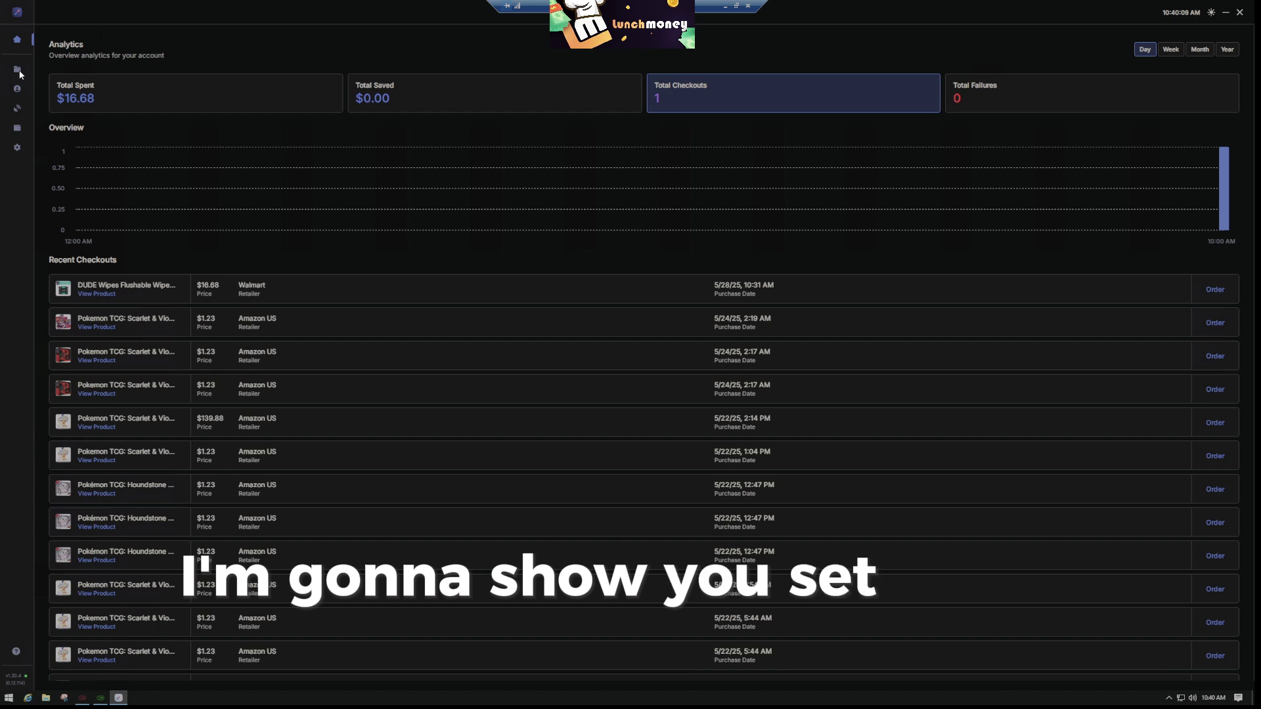
Open the Proxy Lists page showing Monitor Proxies, Checkout Proxies and Wealth Resis
click(19, 113)
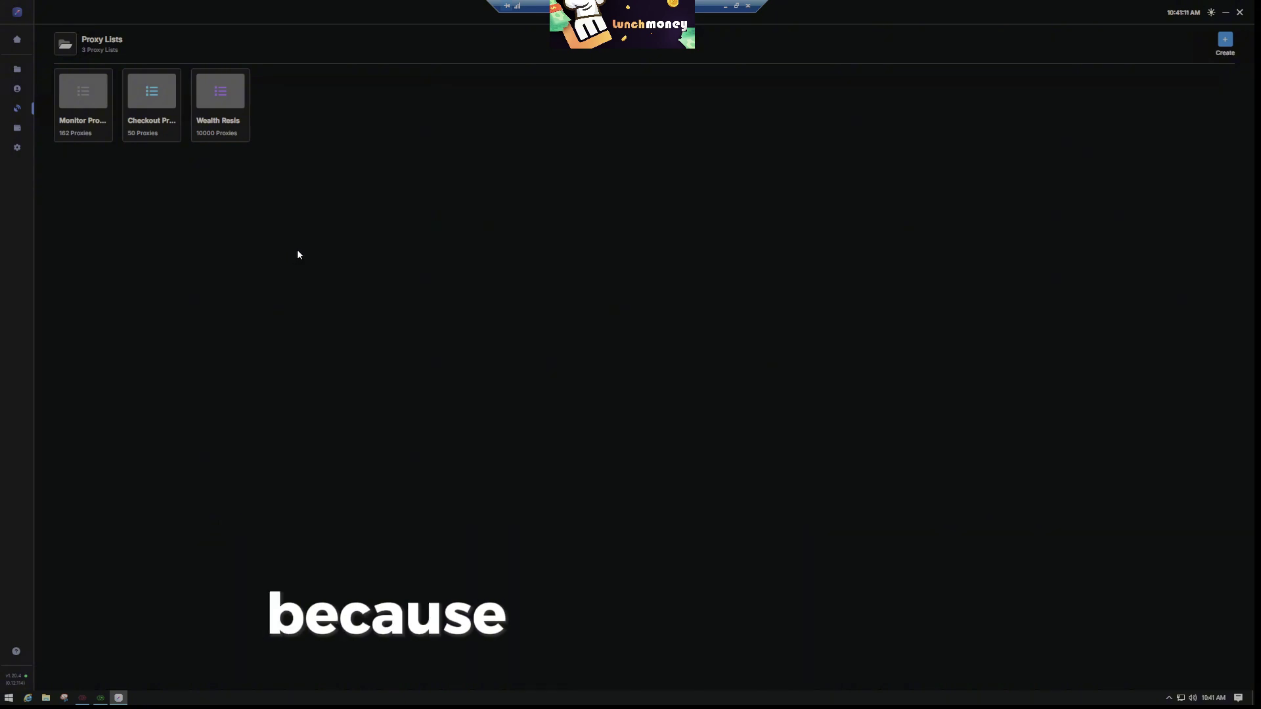
Look over the account groups, then open Profile Groups with its 14-profile Walmart group
click(17, 92)
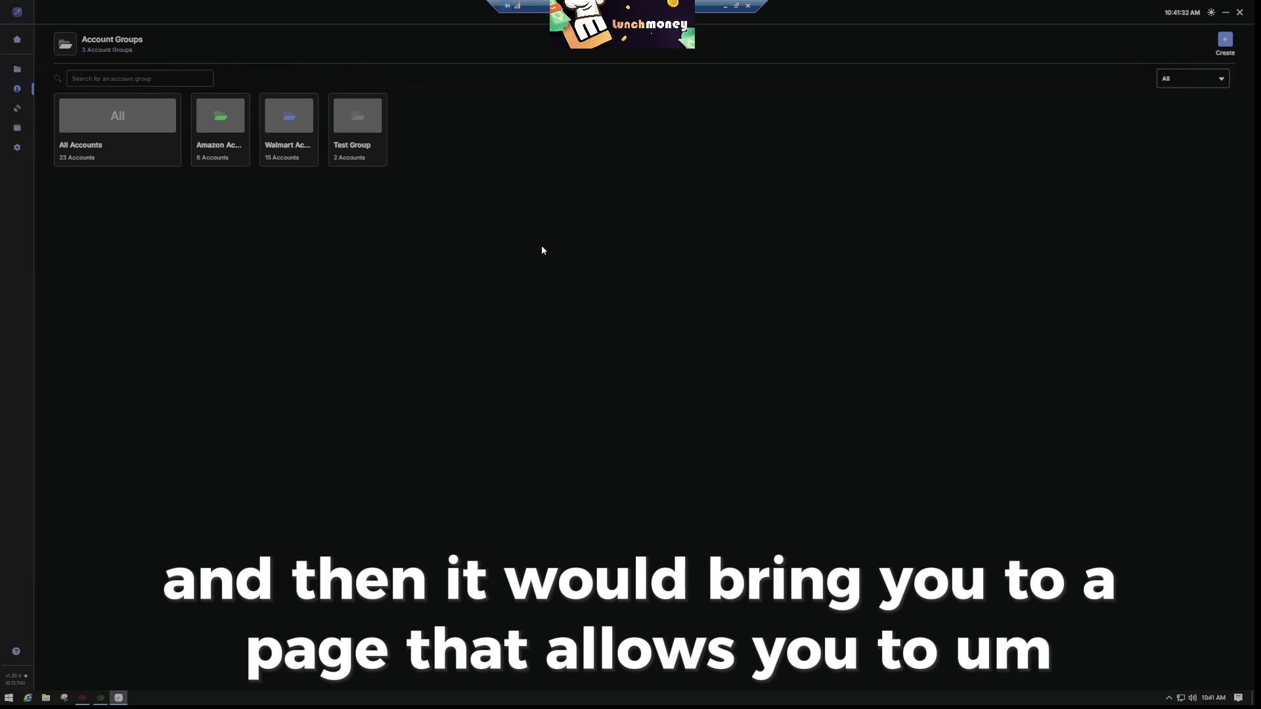
click(18, 128)
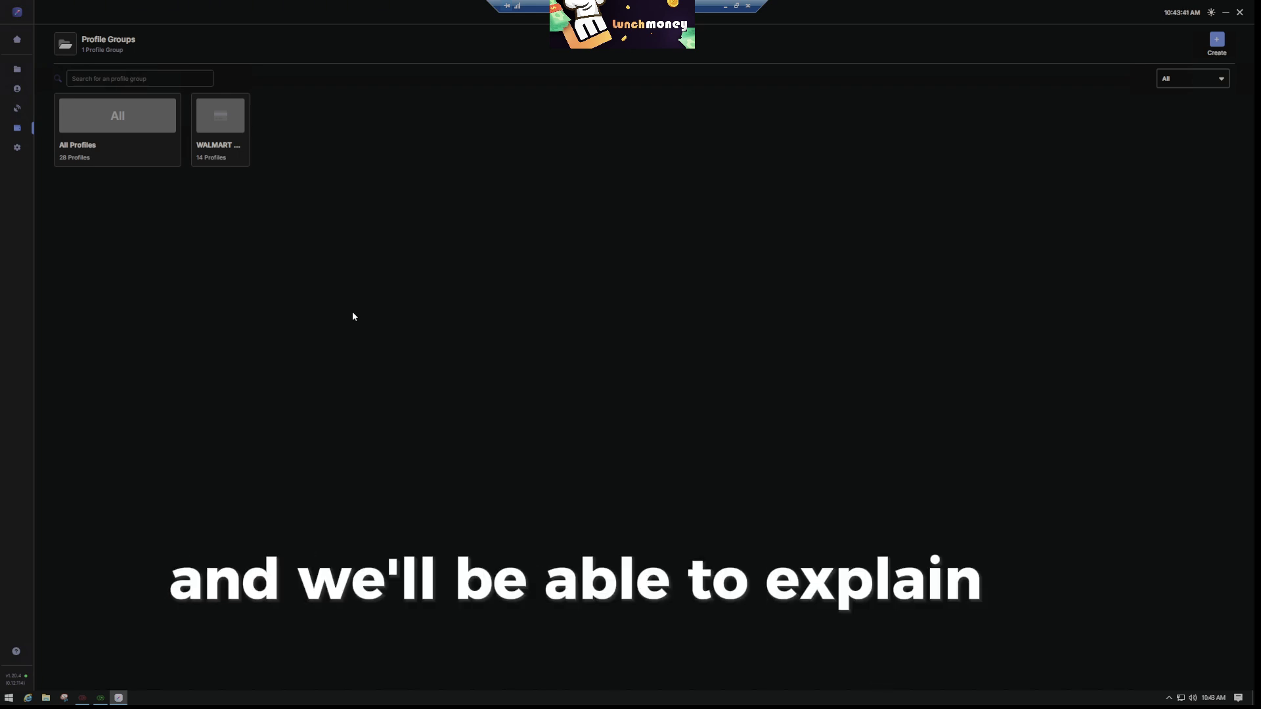
Open the Tasks page listing the task groups
click(18, 77)
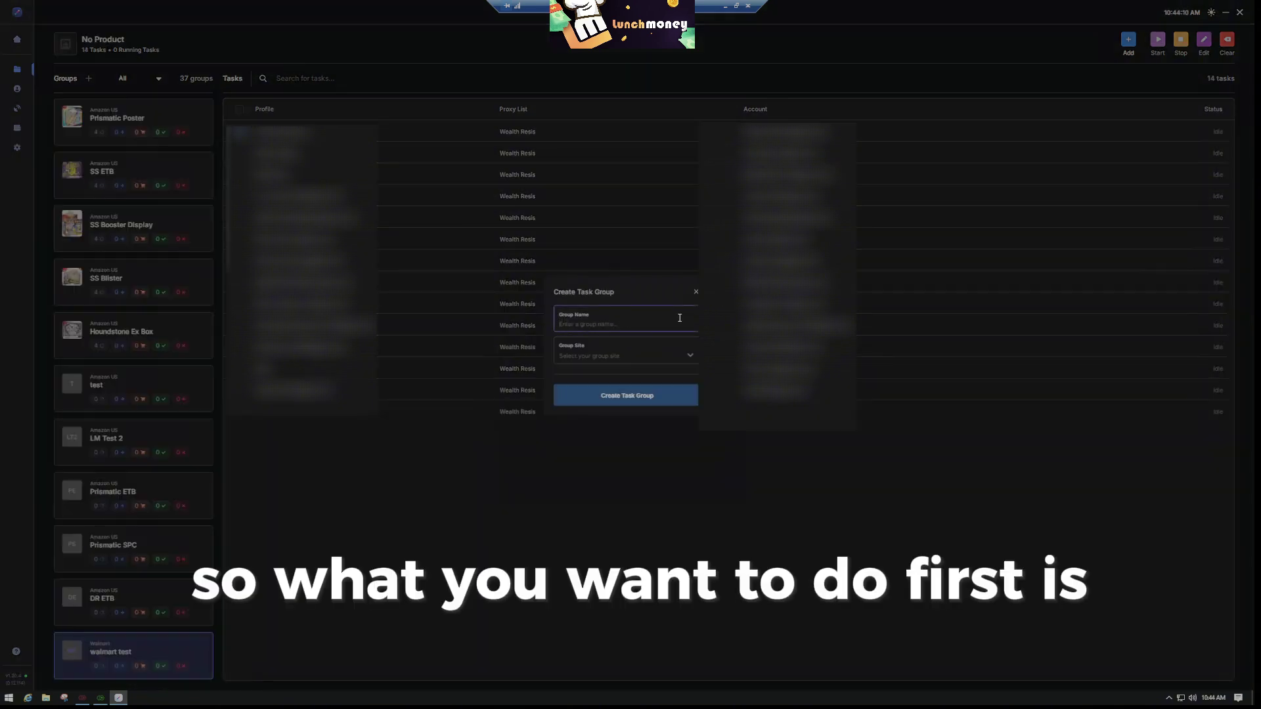
Create a task group named 'WM TEST' with Walmart as its site
text(TEST)
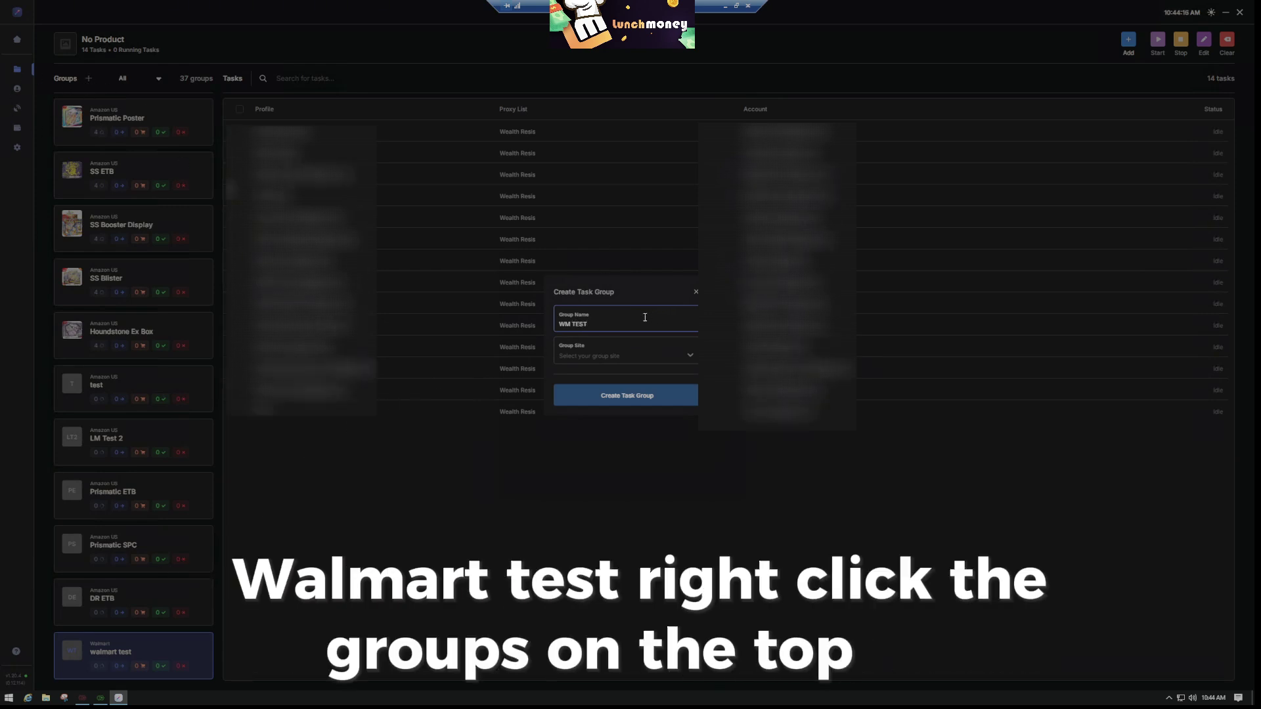
click(646, 356)
text(wa)
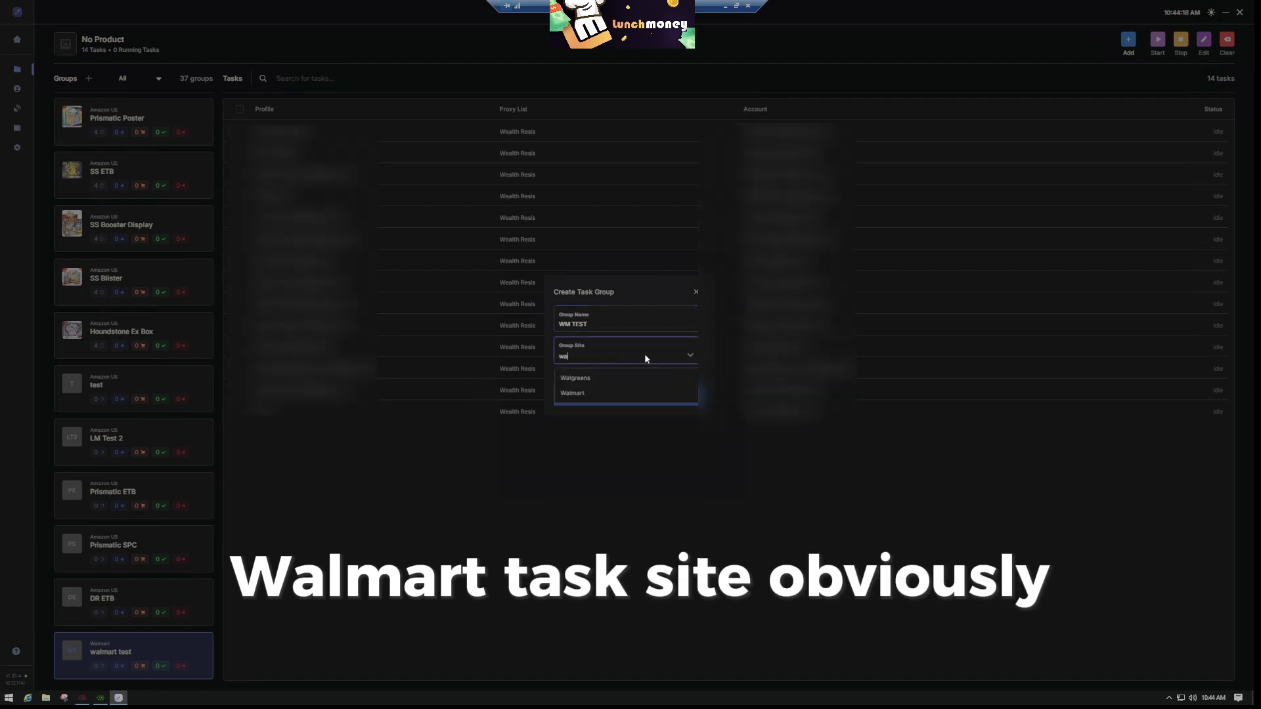
click(613, 393)
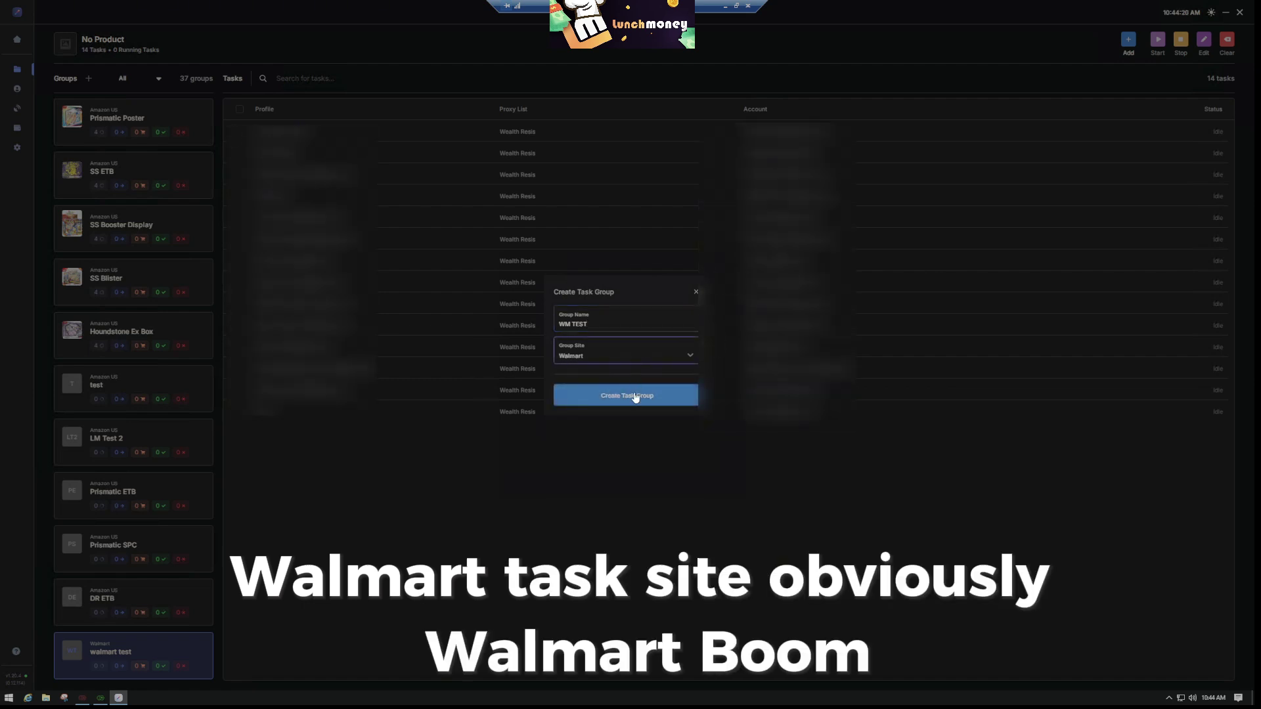
click(572, 402)
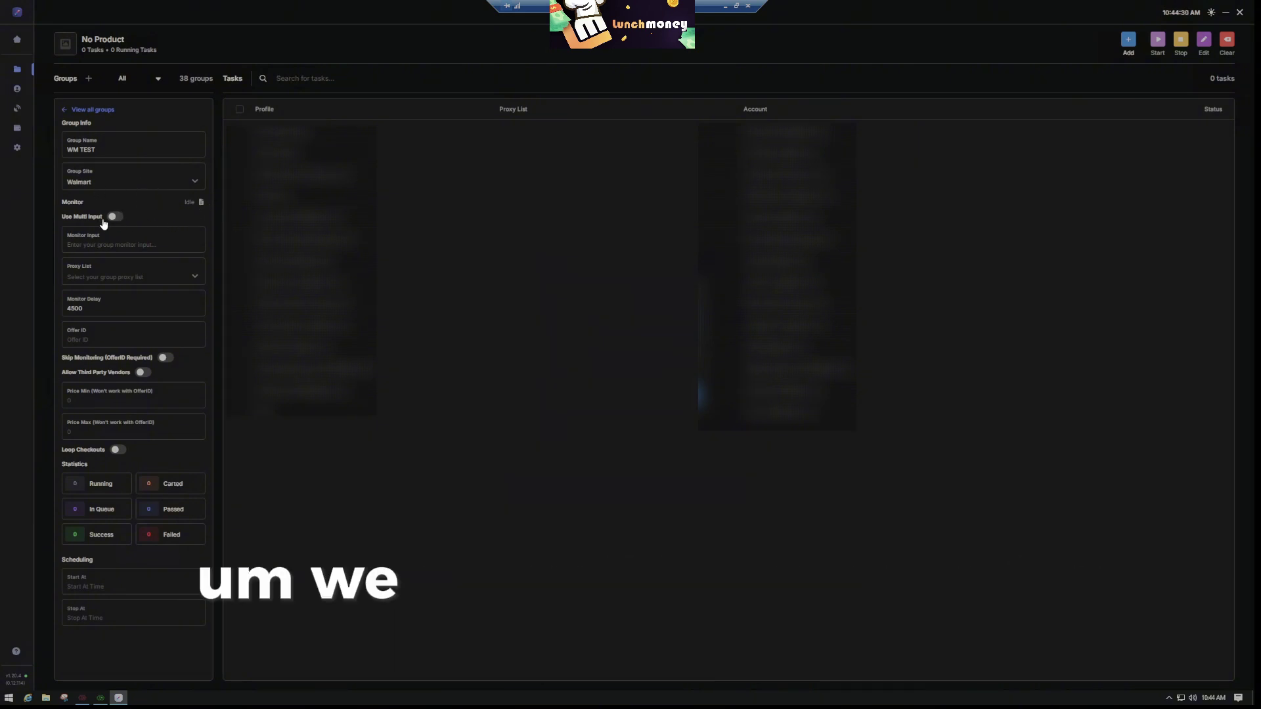
Give WM TEST the Wealth Resis proxy list, 4500 monitor delay and Skip Monitoring on
click(112, 245)
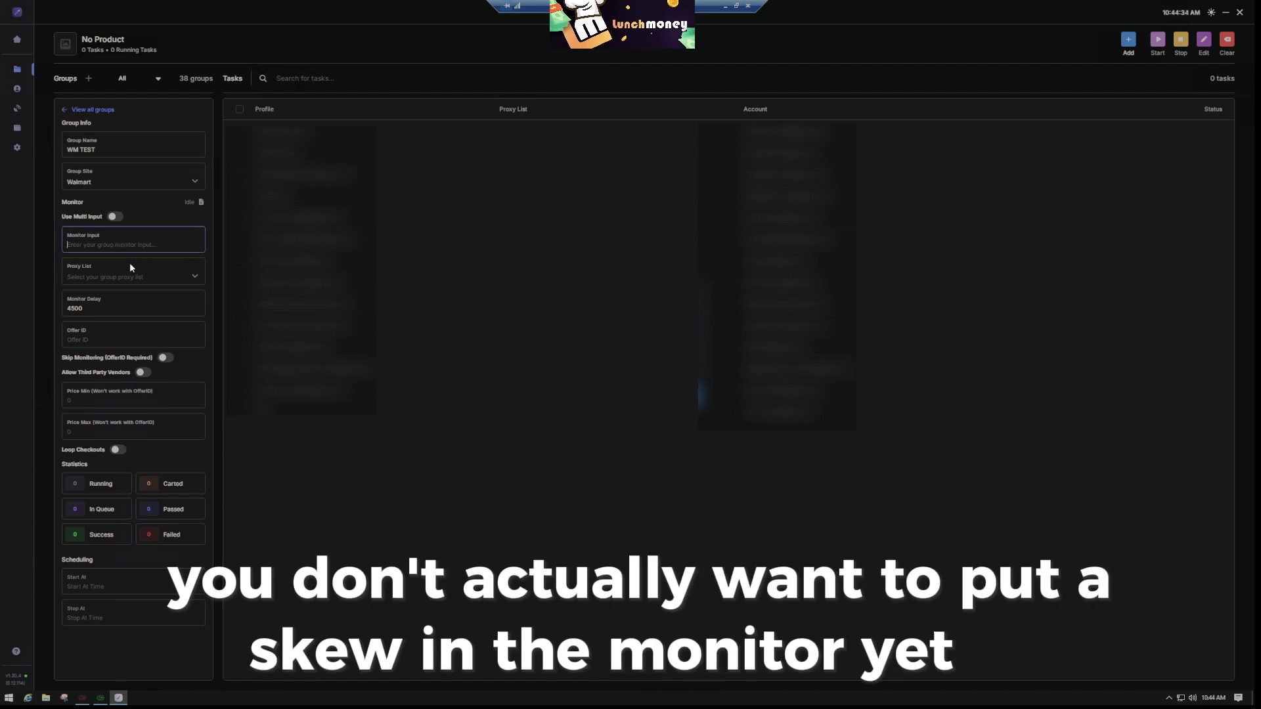
click(177, 279)
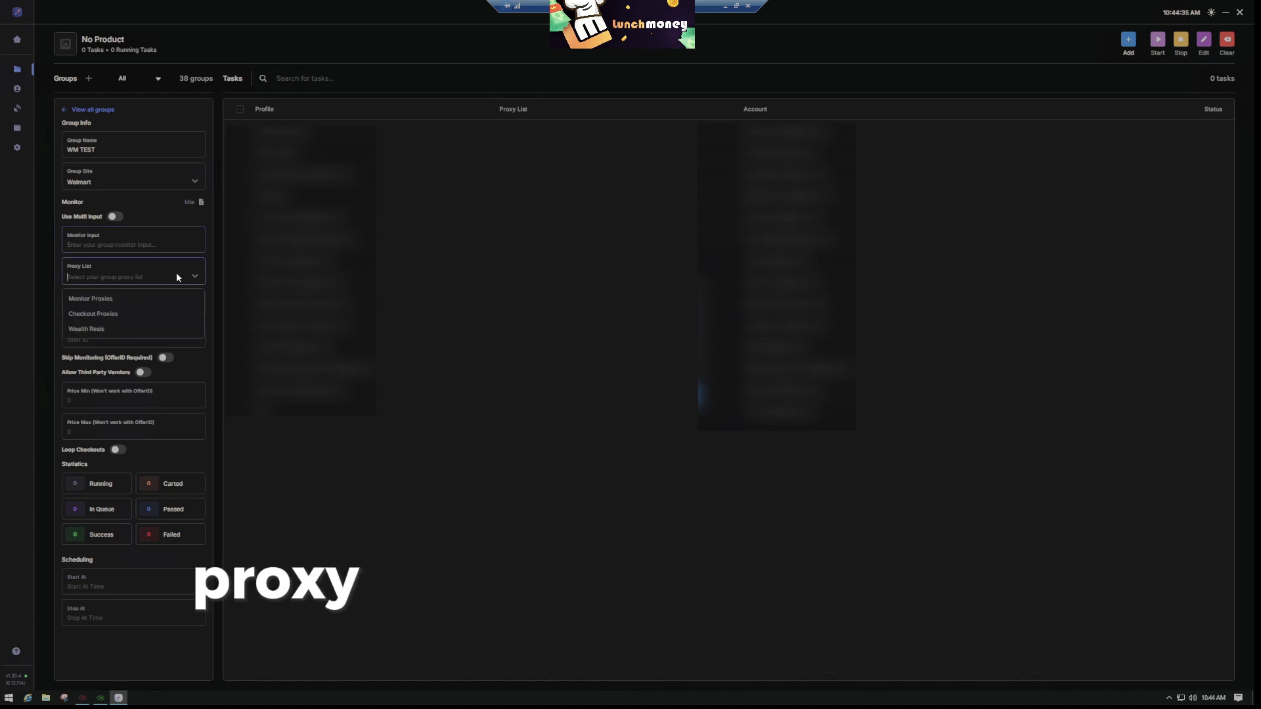
click(105, 326)
drag(152, 313, 56, 313)
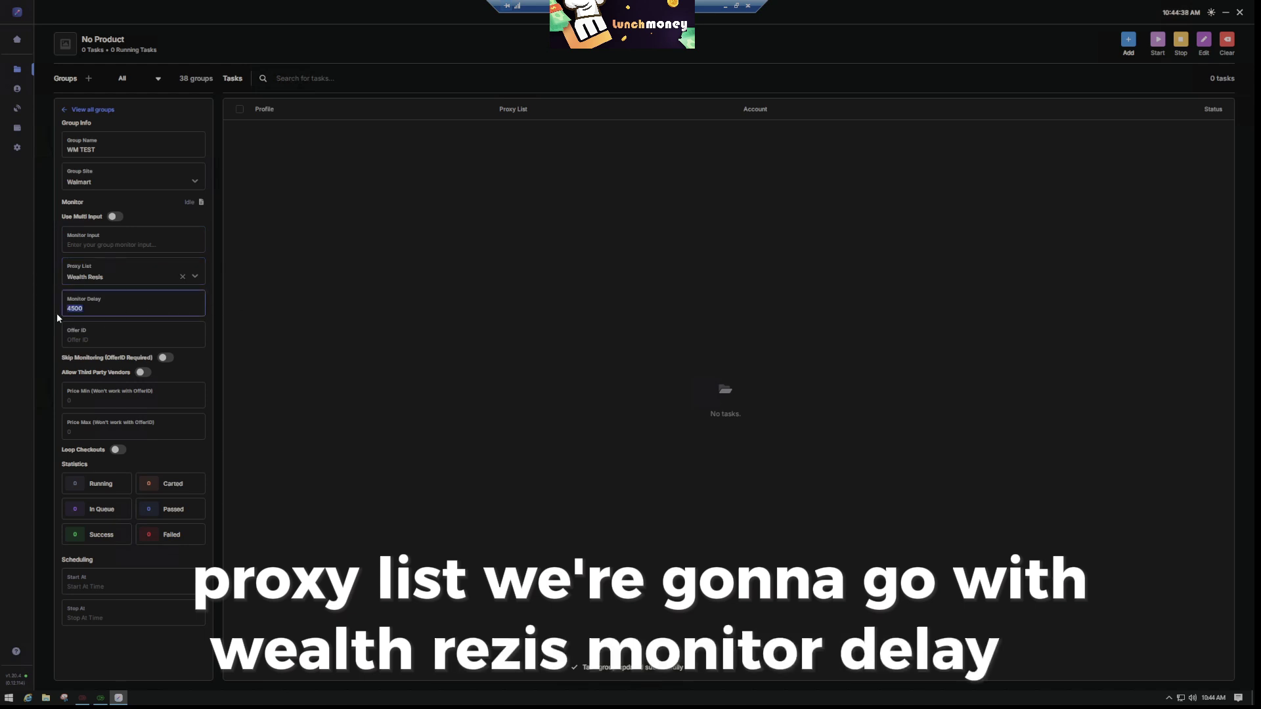
click(135, 310)
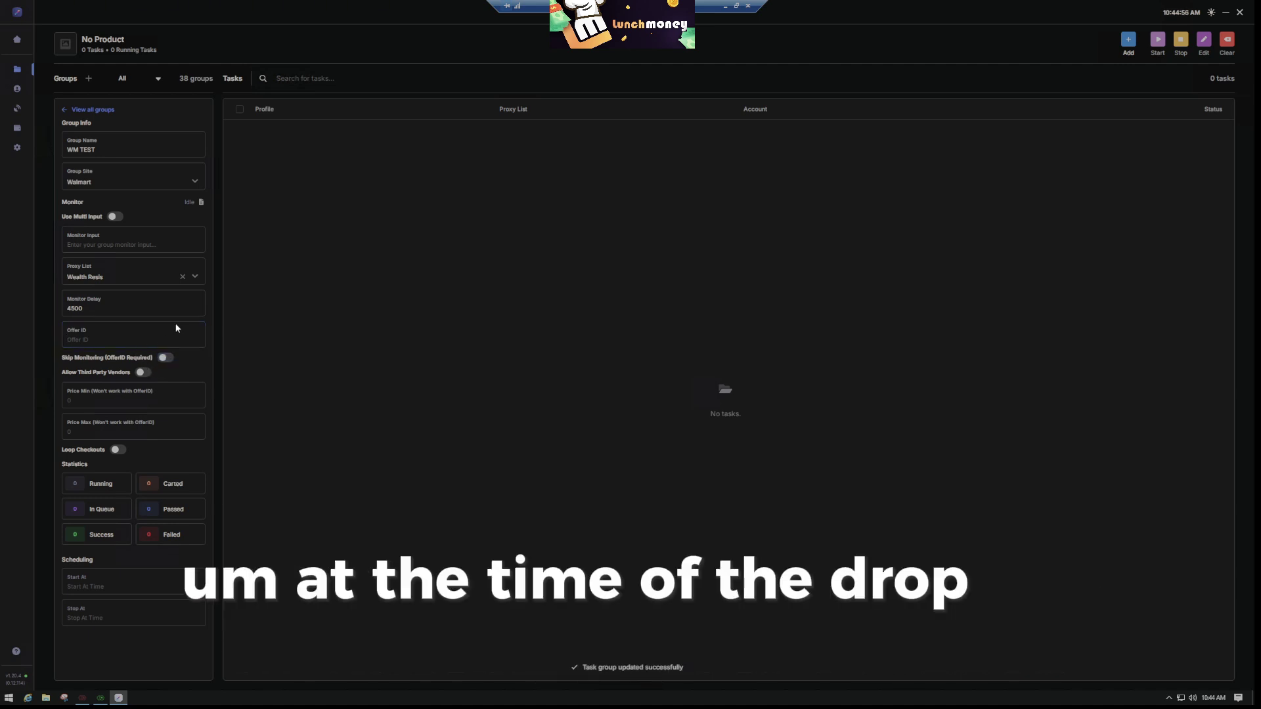
click(164, 358)
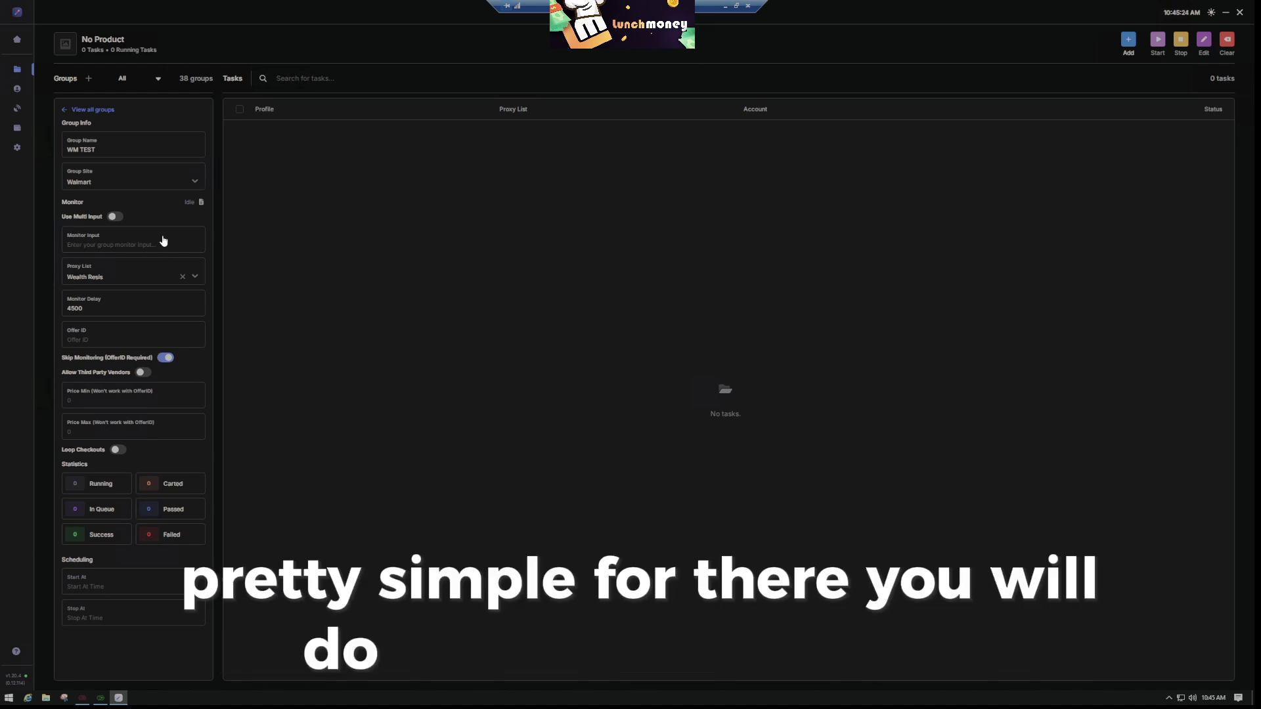
click(1128, 43)
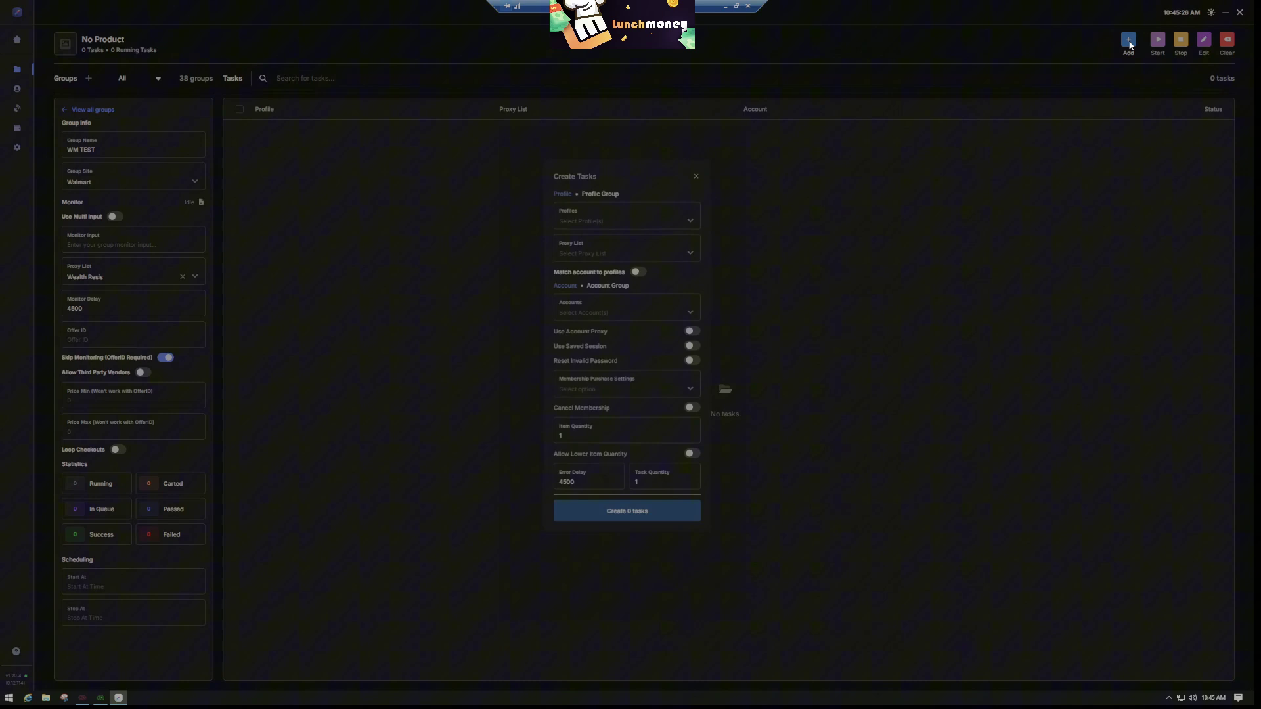
Pick WALMART Profiles and Wealth Resis, with auto account matching, saved sessions and password reset
click(607, 194)
click(679, 218)
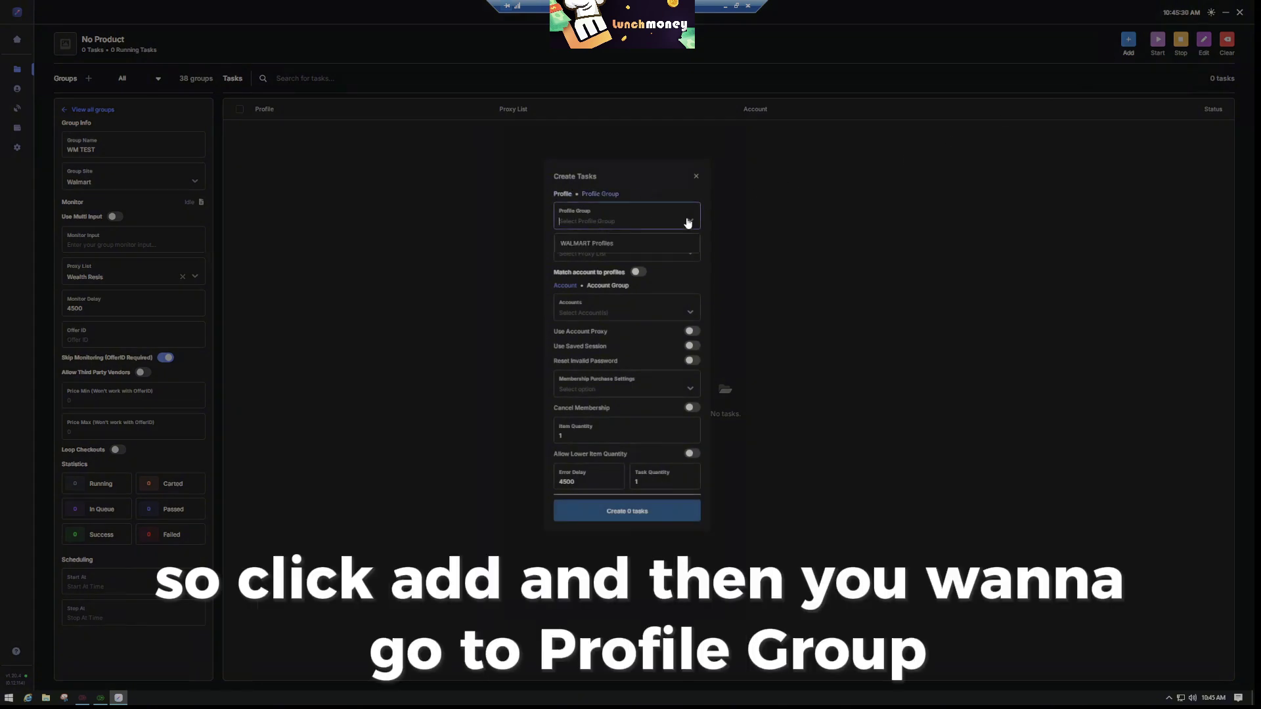
click(617, 241)
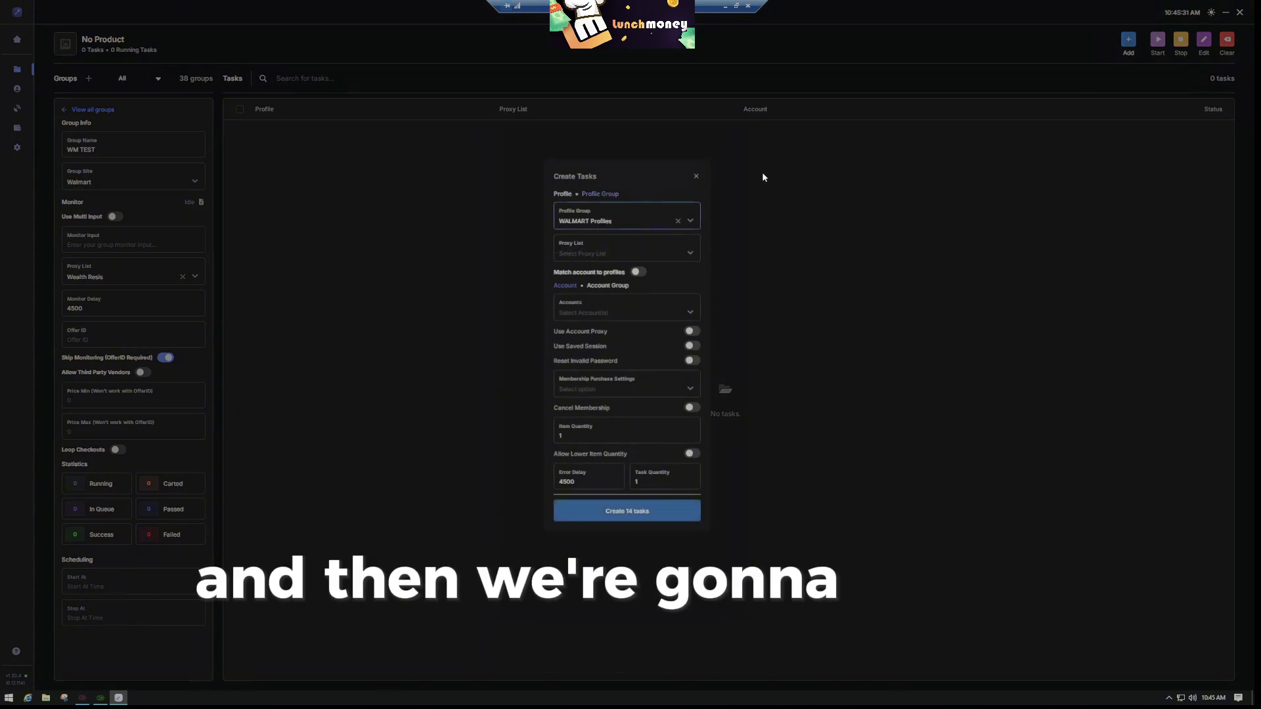
click(624, 254)
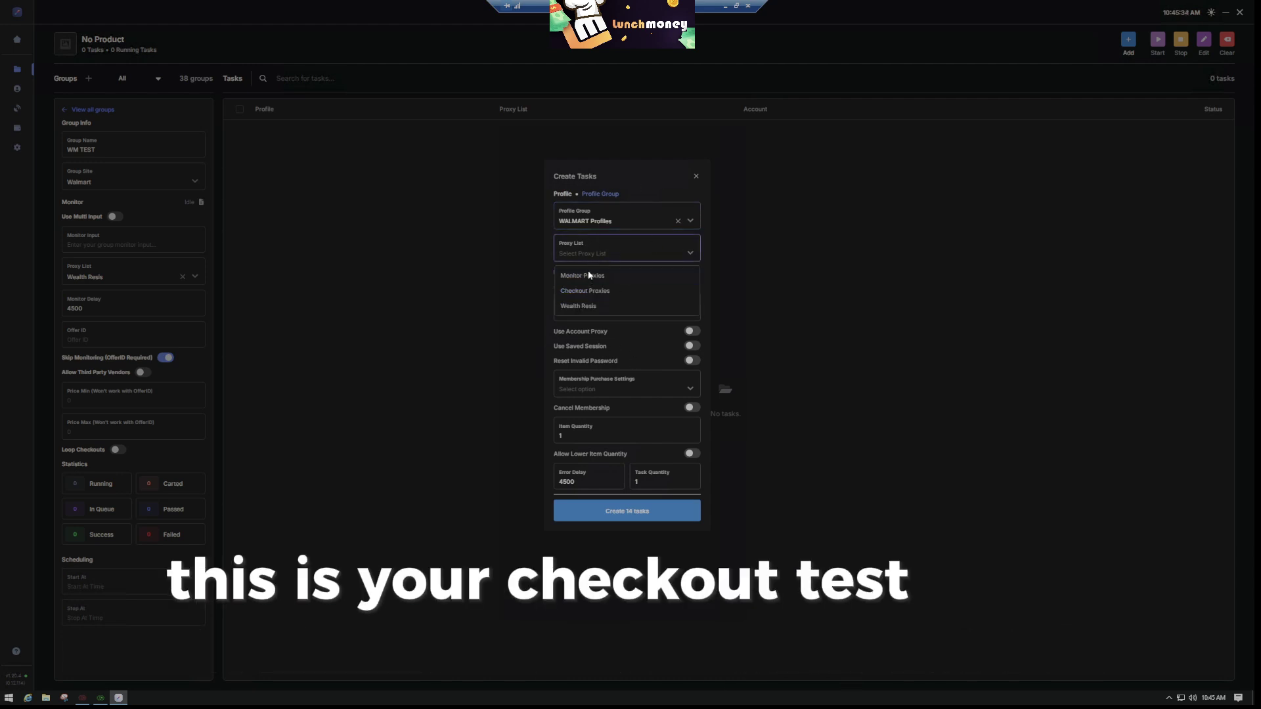
click(591, 306)
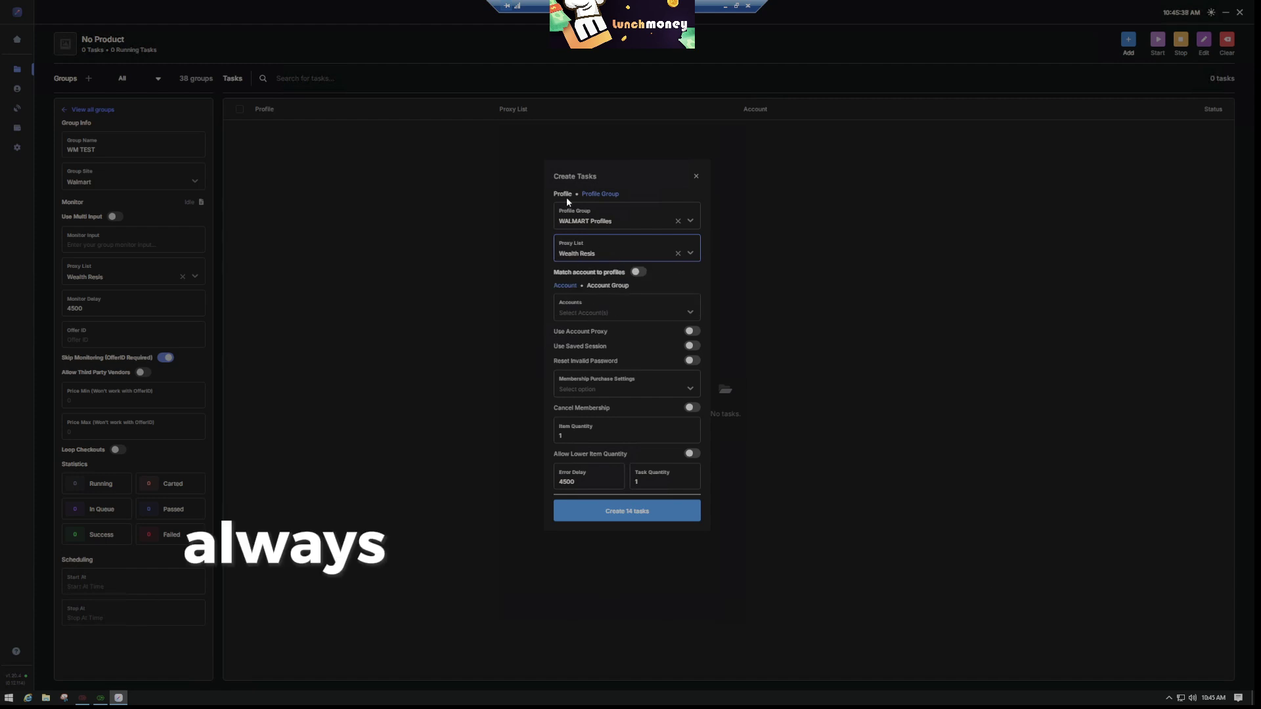
click(636, 273)
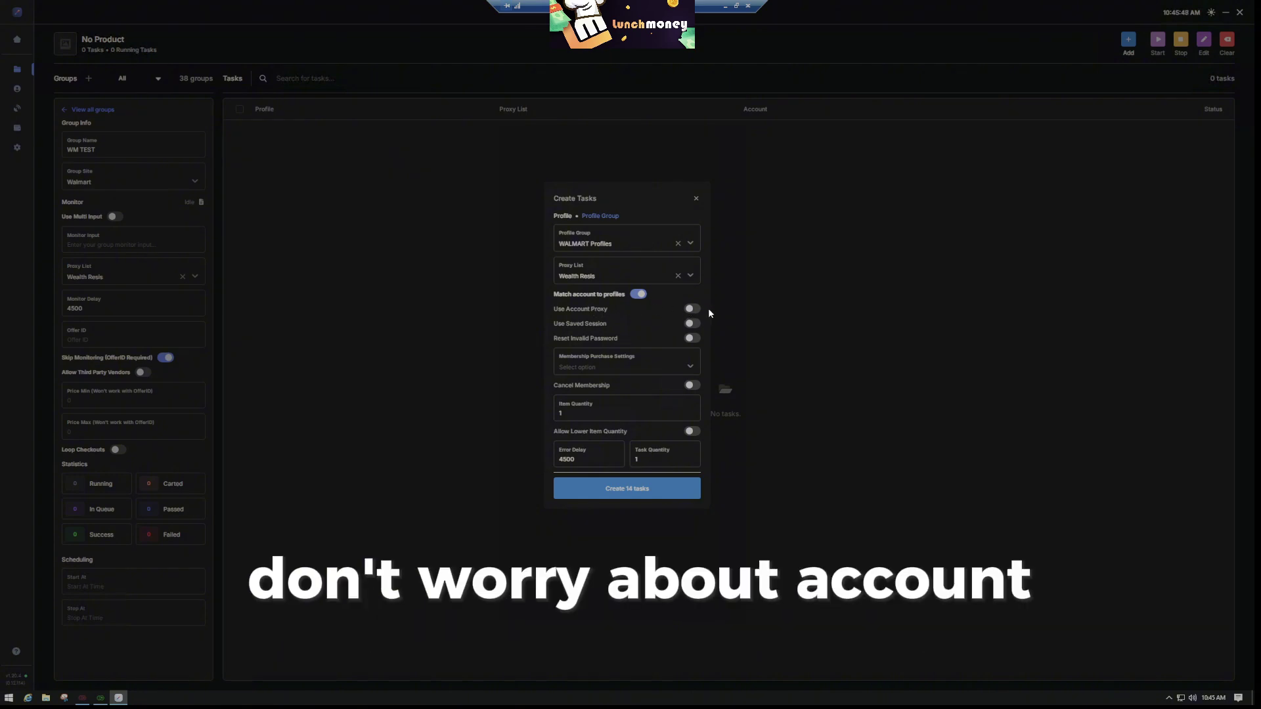
click(692, 323)
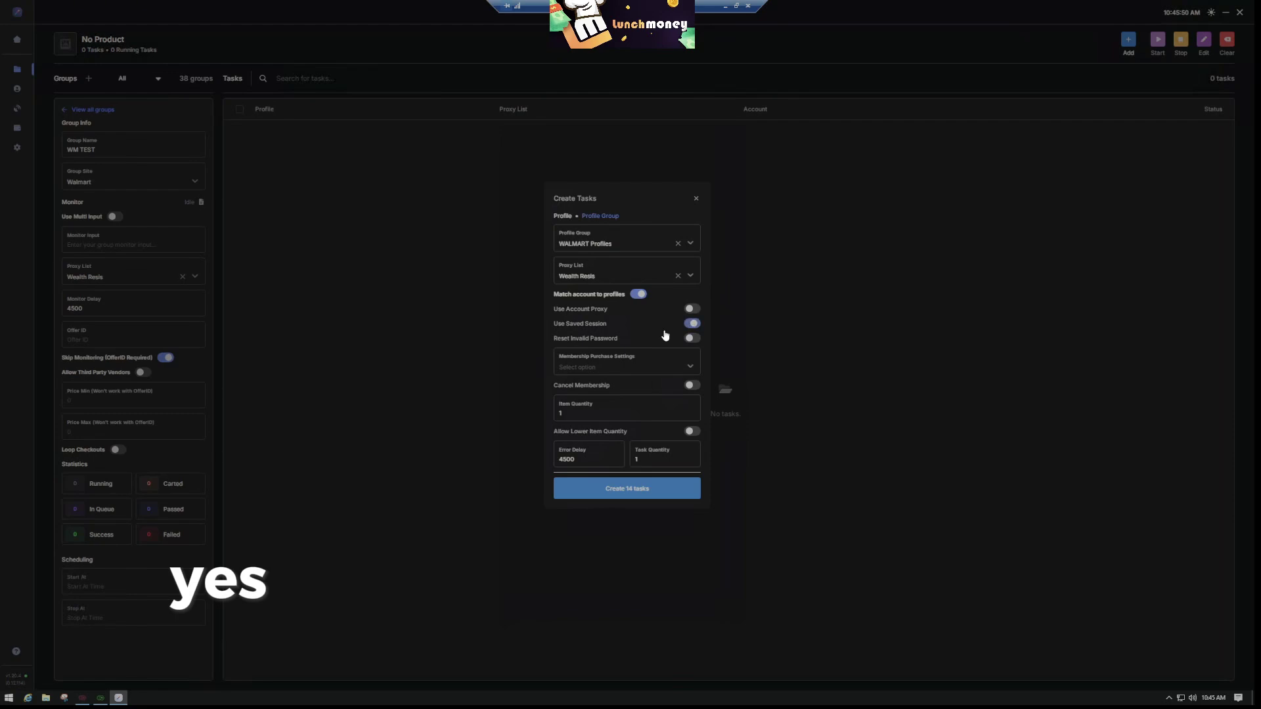
click(691, 339)
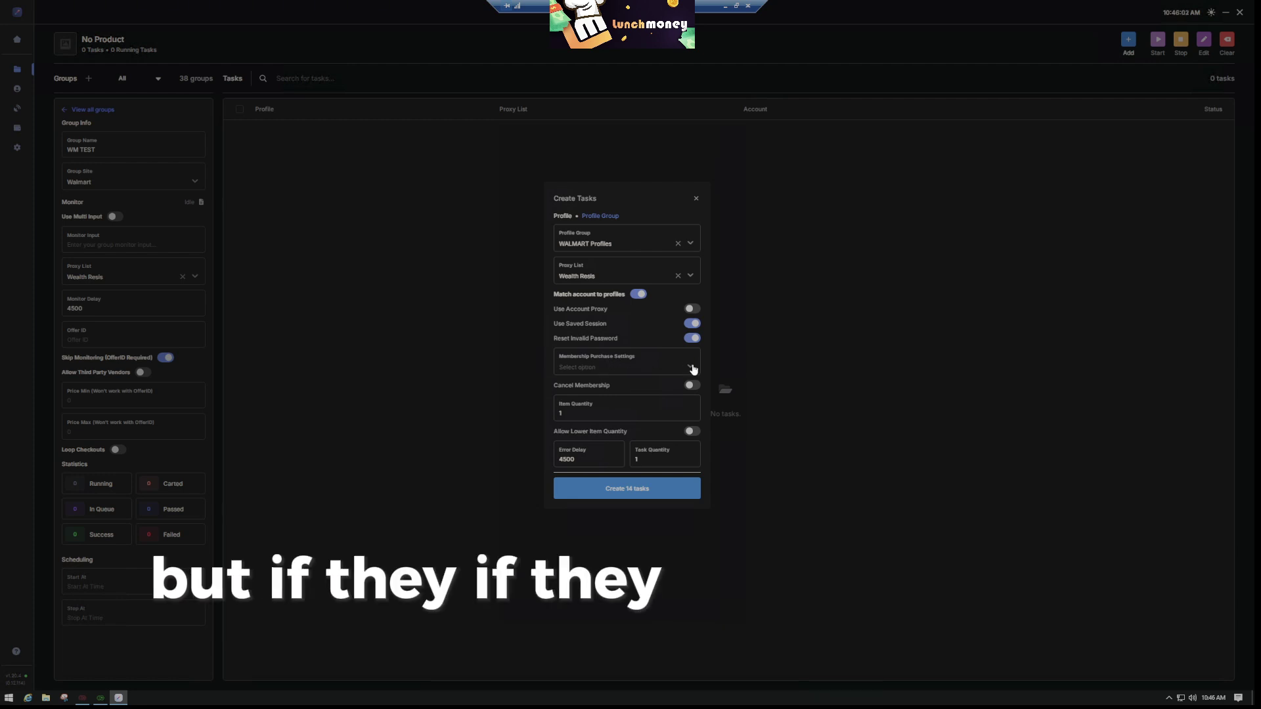
Keep item quantity 1, error delay 4500 and task quantity 1, then create the 14 tasks
click(610, 361)
click(640, 363)
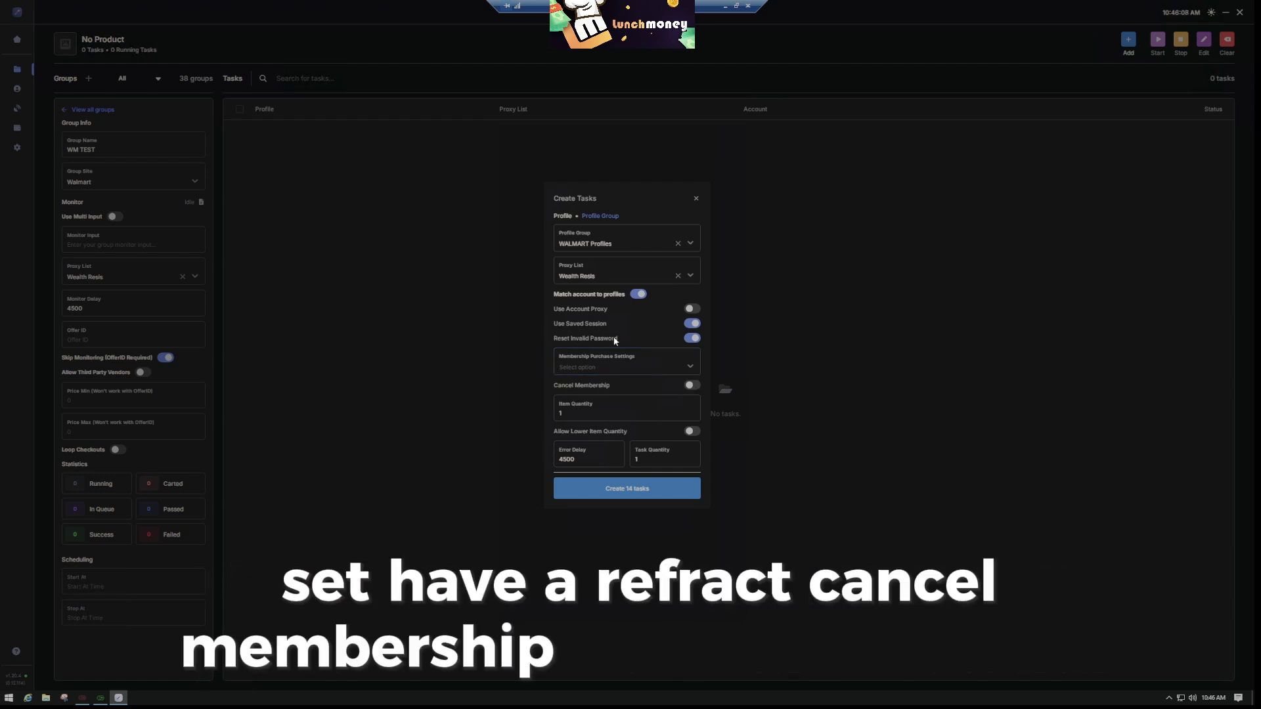
click(611, 410)
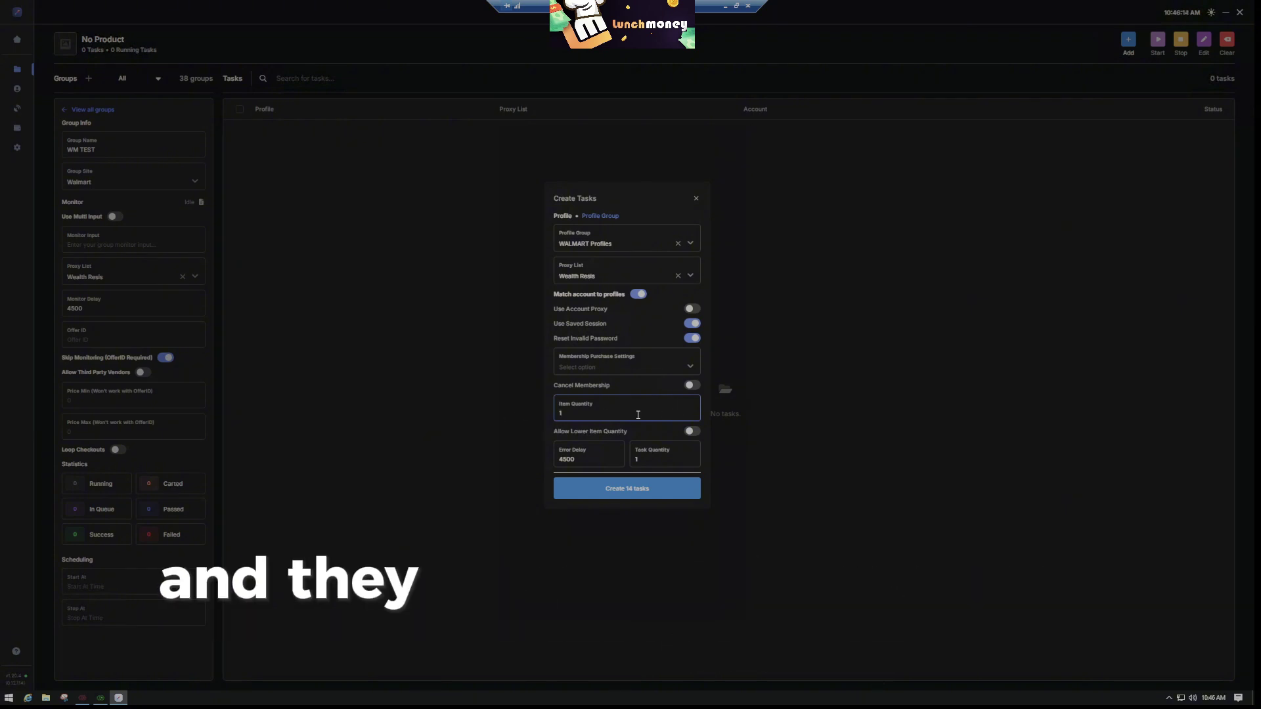
drag(580, 413, 514, 412)
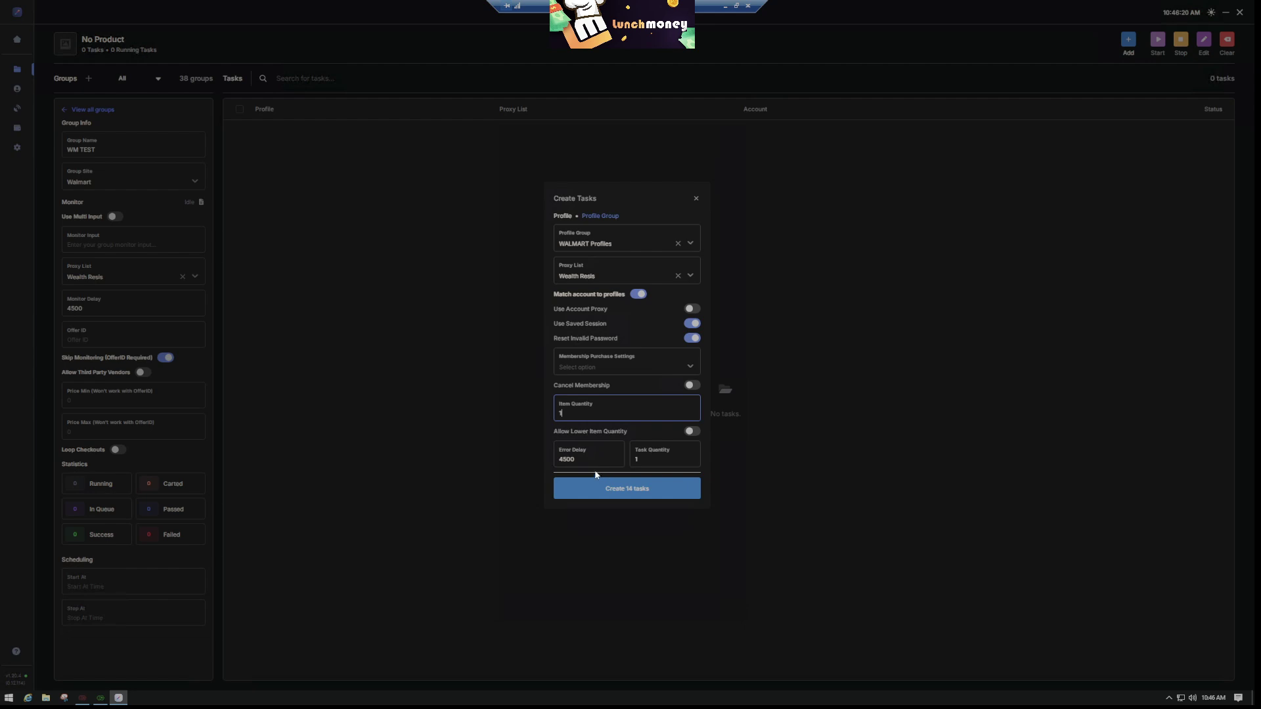
double_click(583, 456)
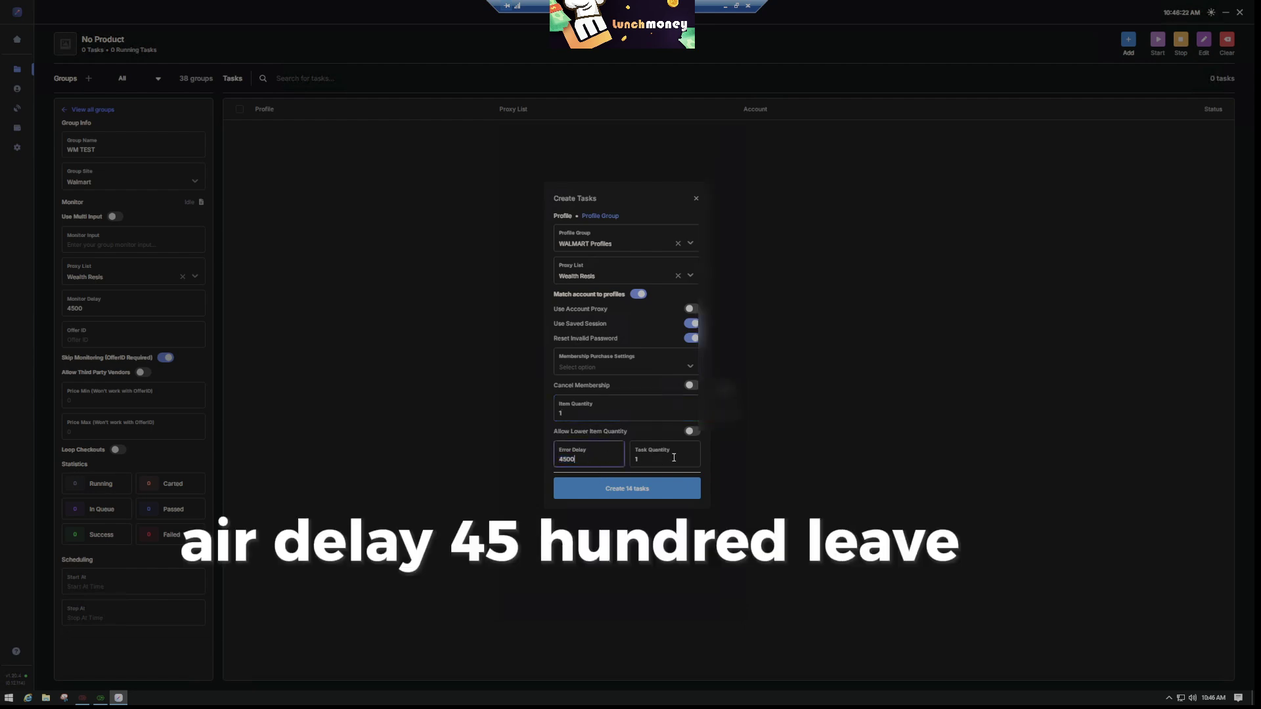
drag(673, 457, 628, 459)
click(668, 464)
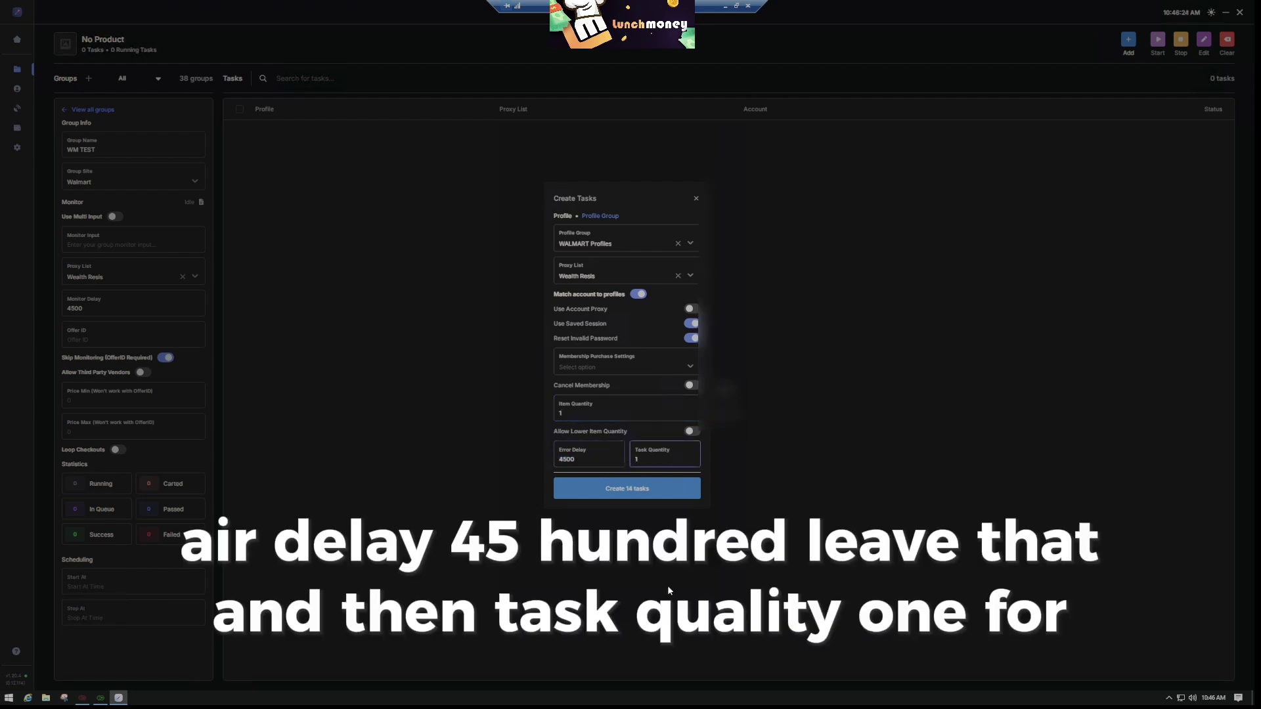
click(619, 494)
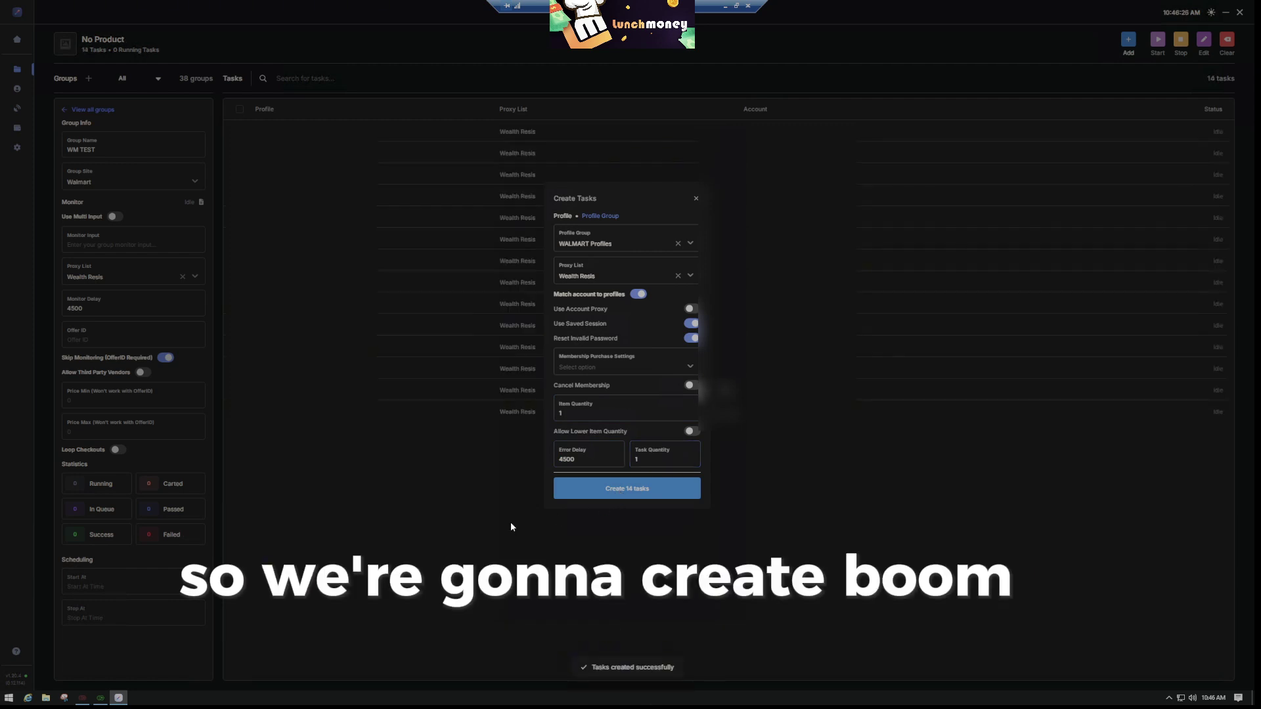
click(695, 200)
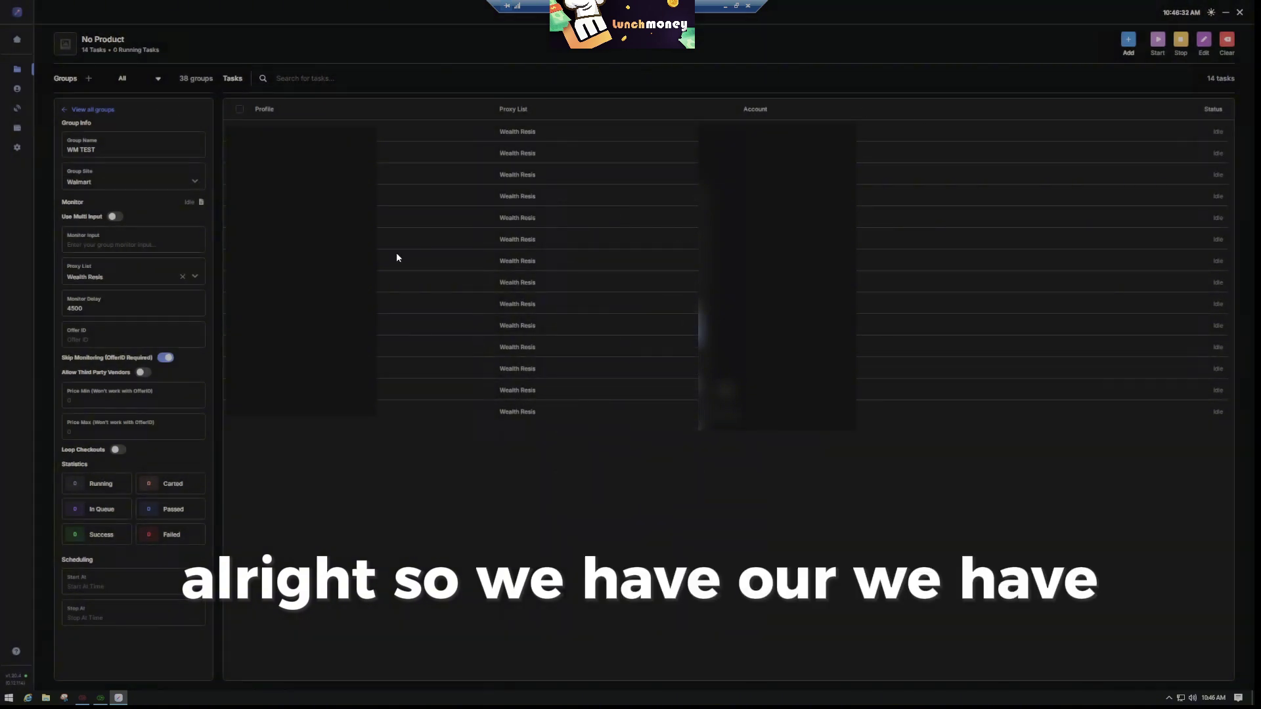
Duplicate the WM TEST group four times from the all-groups list, then reopen WM TEST
click(76, 109)
scroll(136, 302, down, 15)
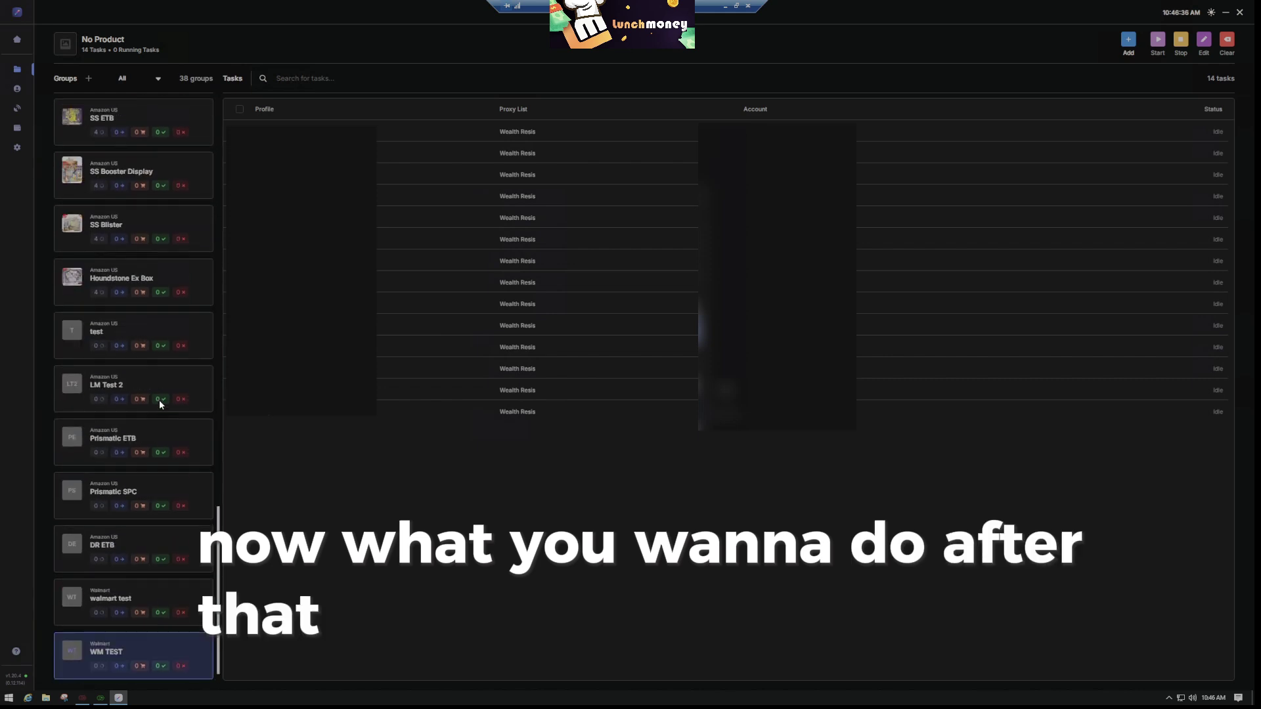
right_click(156, 646)
click(156, 595)
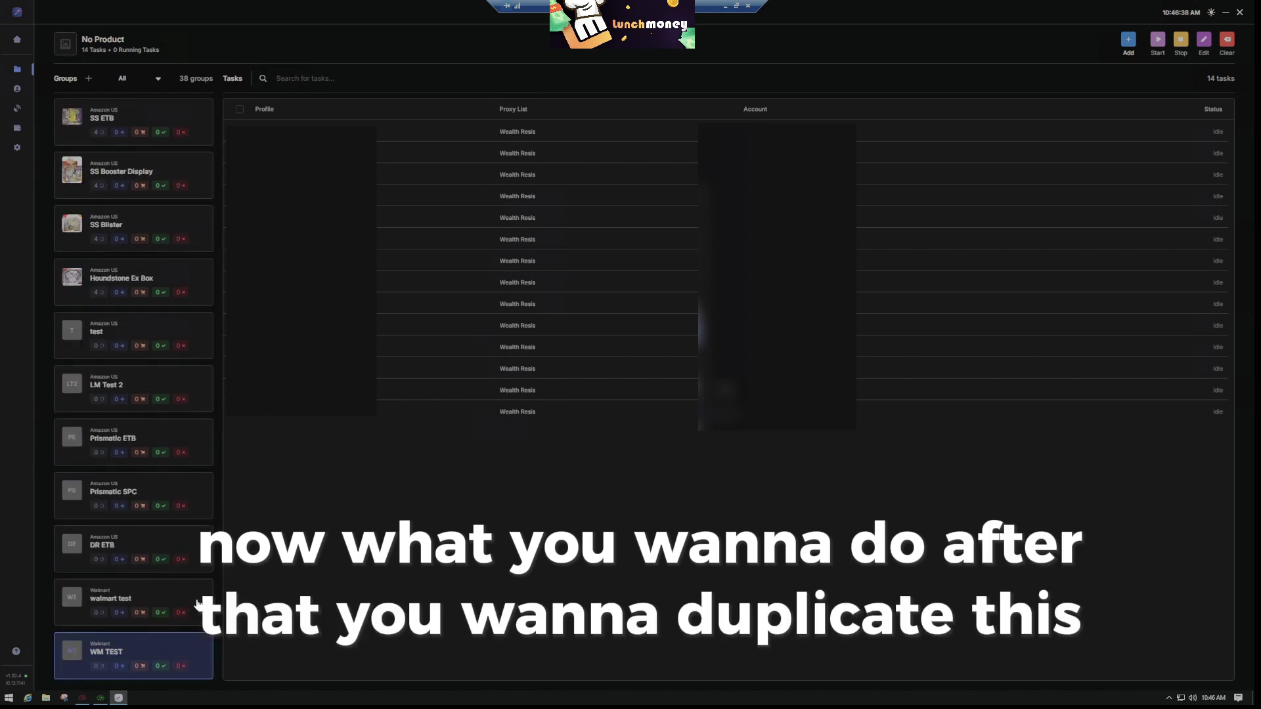
right_click(156, 595)
click(183, 607)
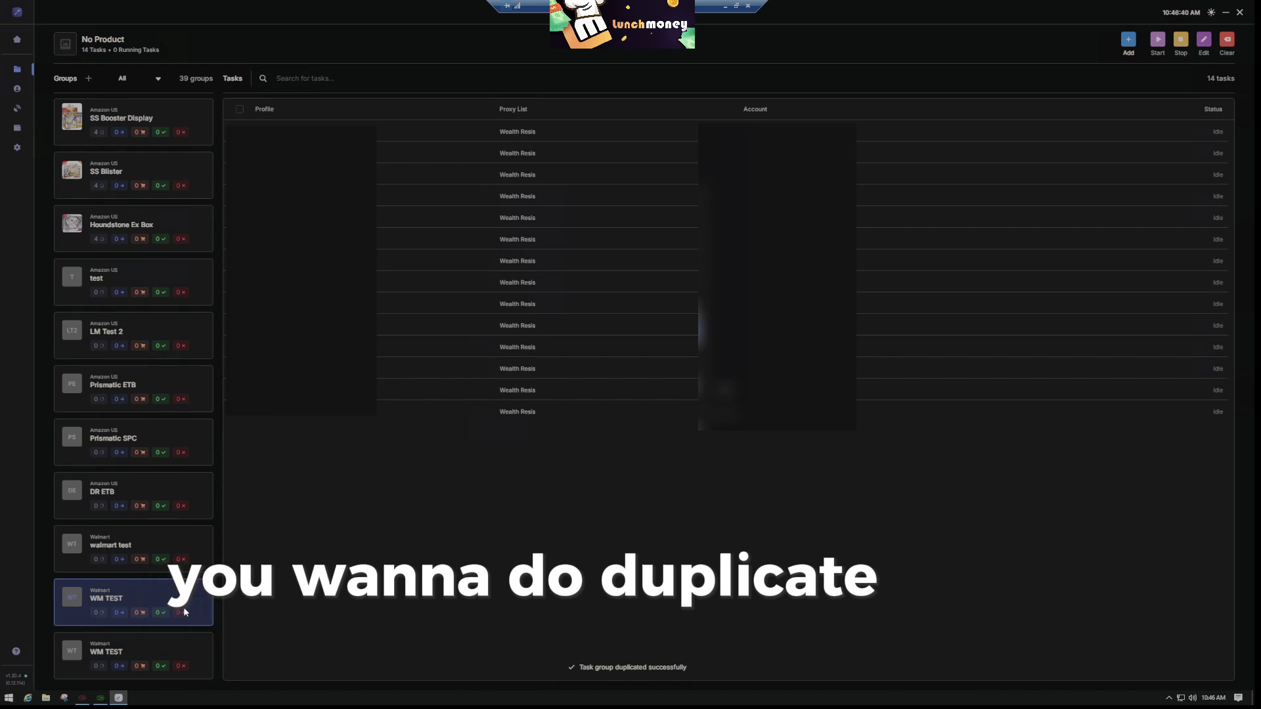
click(178, 599)
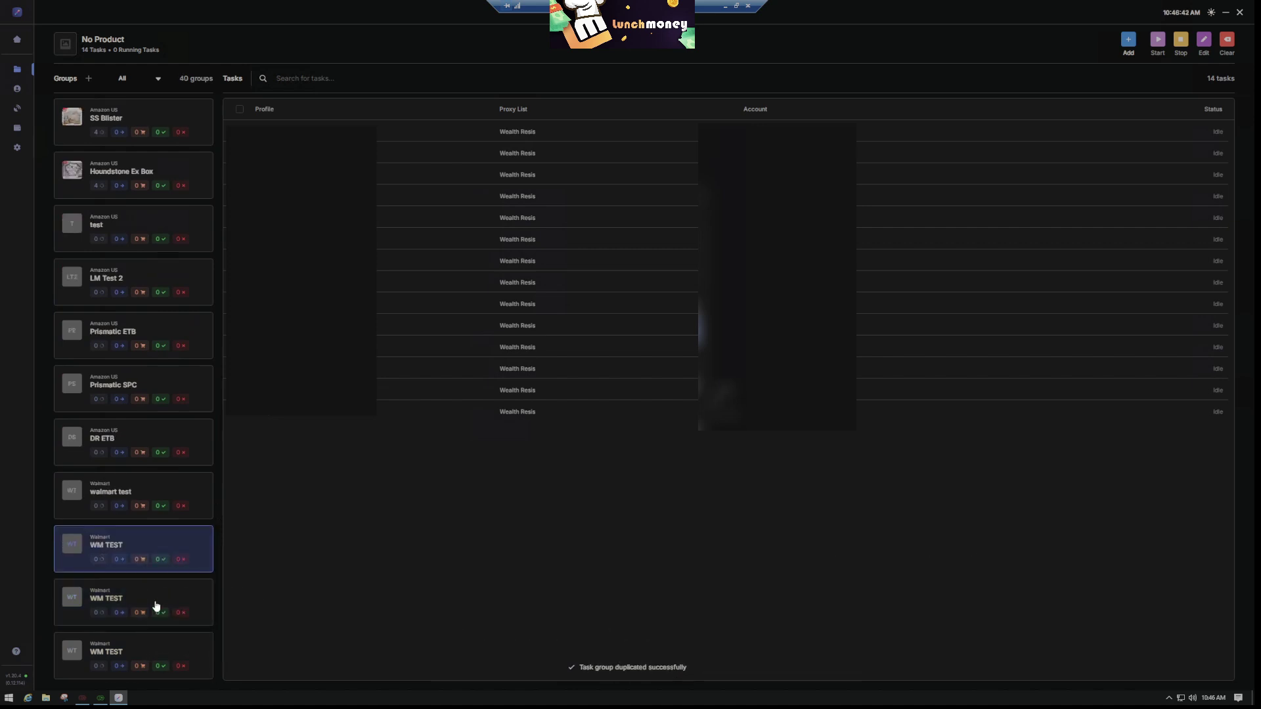
click(176, 595)
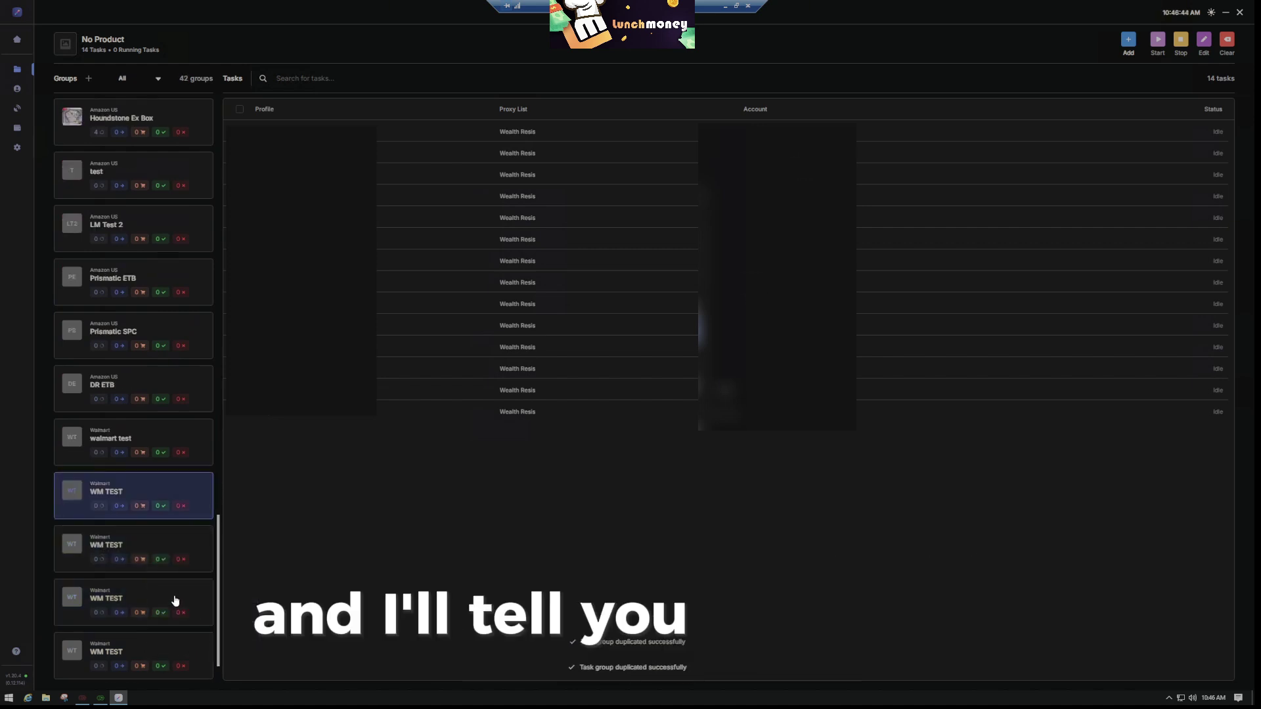
click(147, 442)
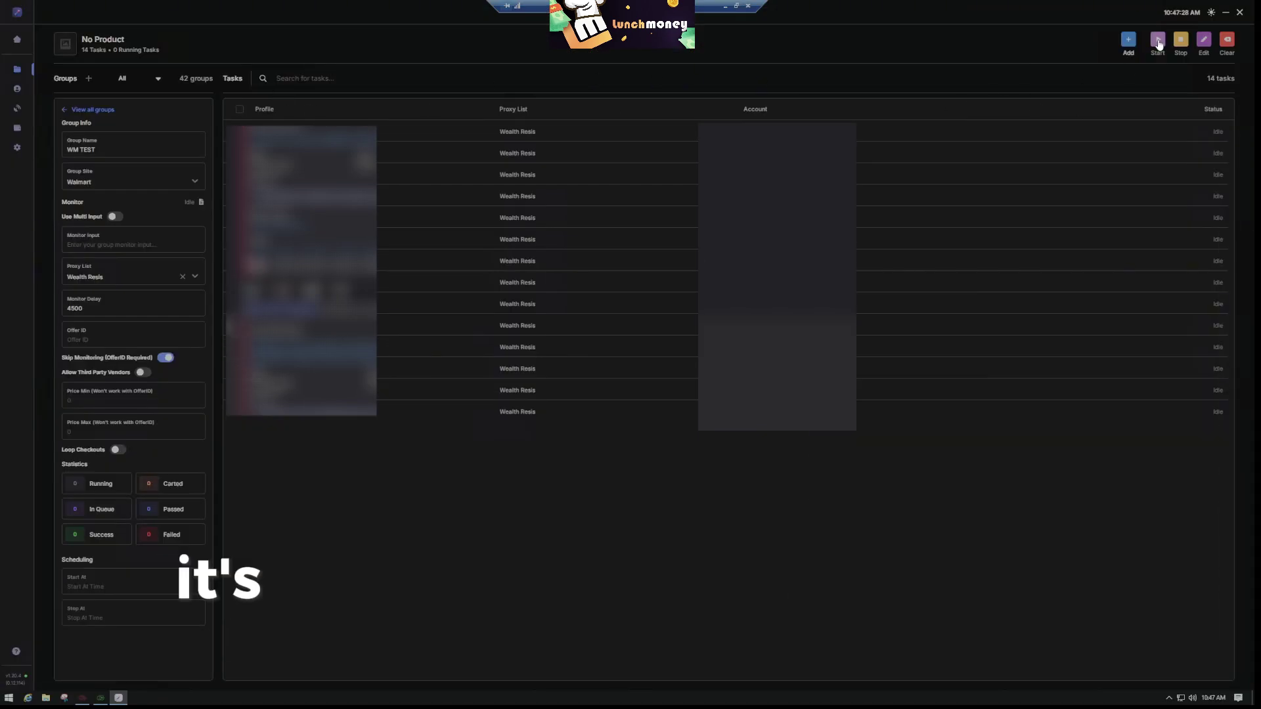
Start all 14 WM TEST tasks so they begin waiting for product
click(1159, 45)
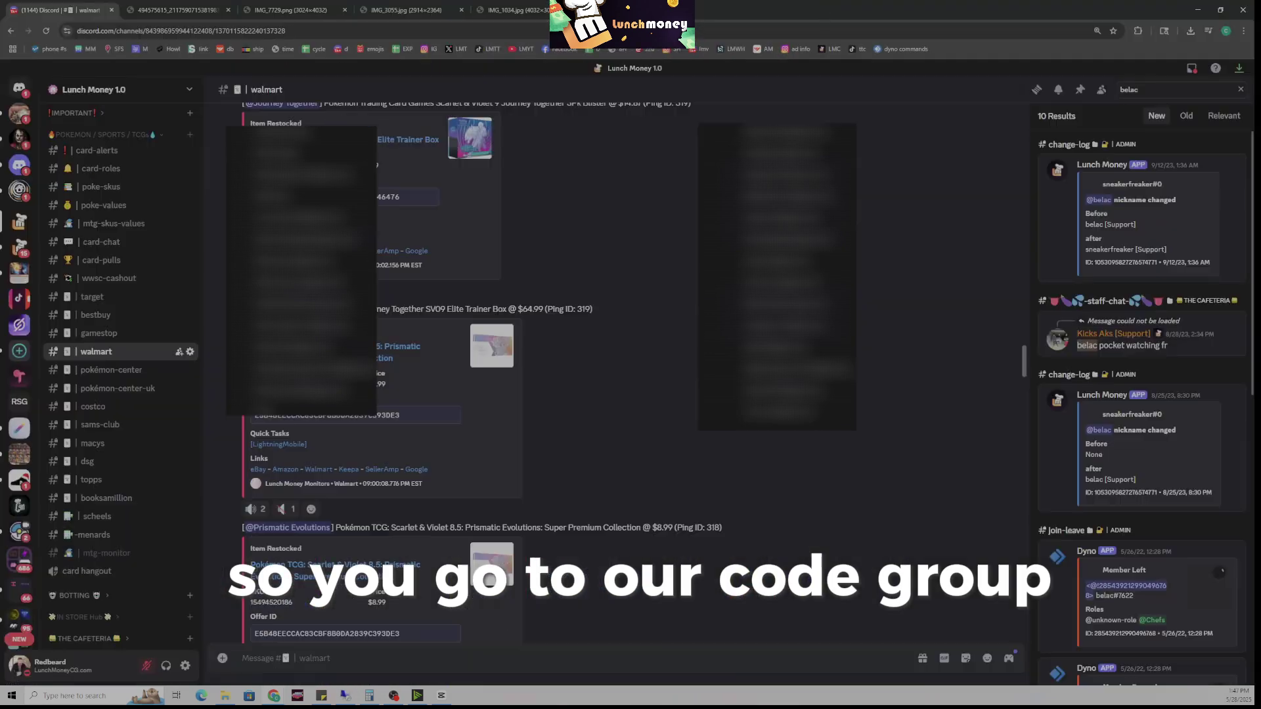
double_click(280, 385)
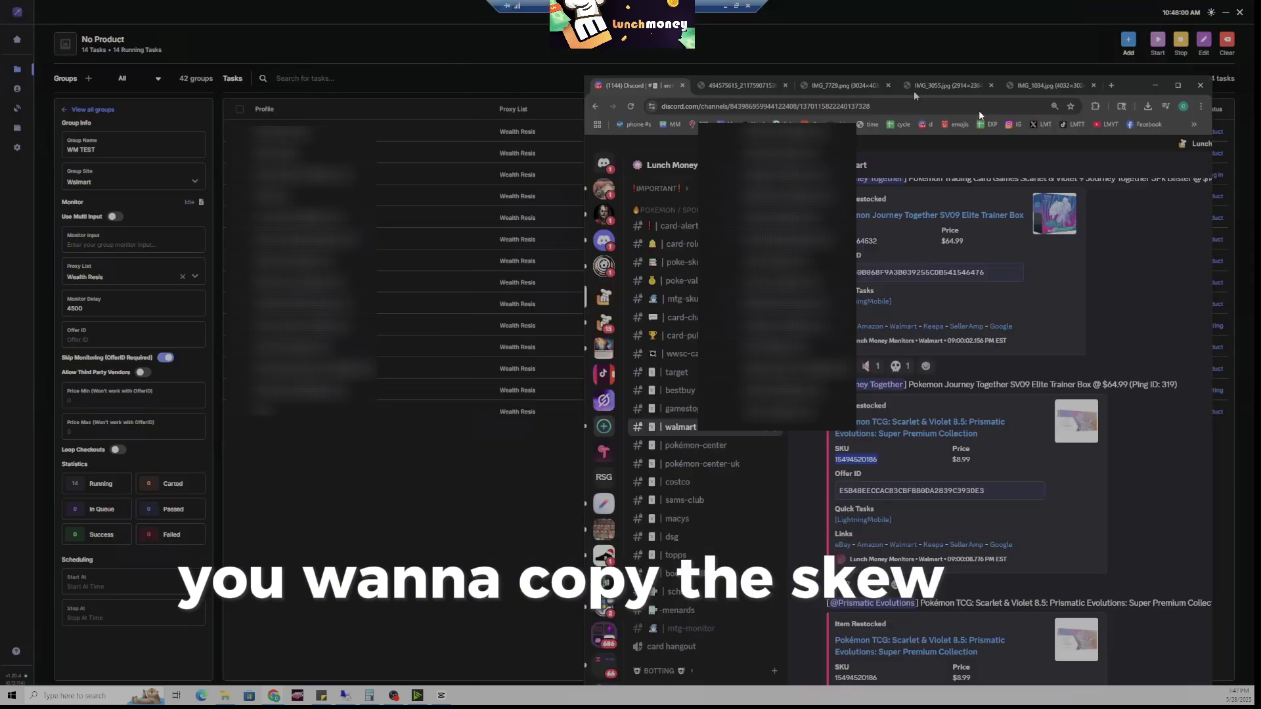
key(ctrl+v)
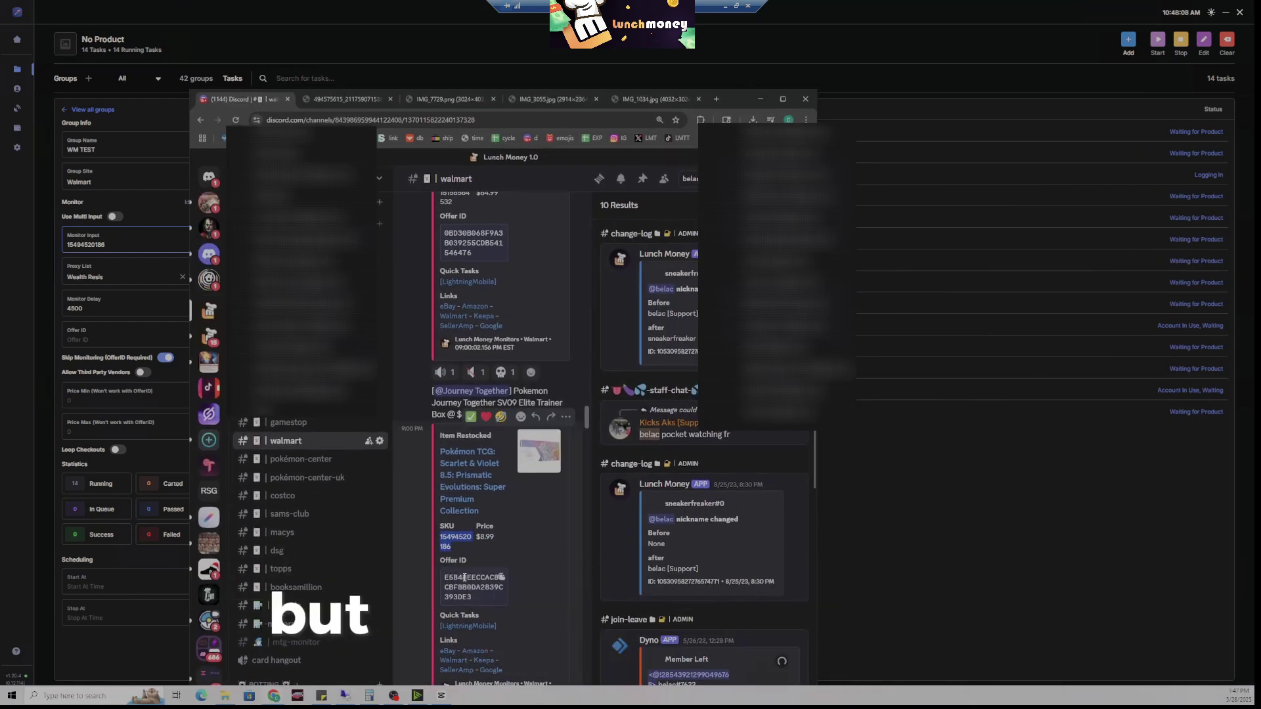
double_click(465, 577)
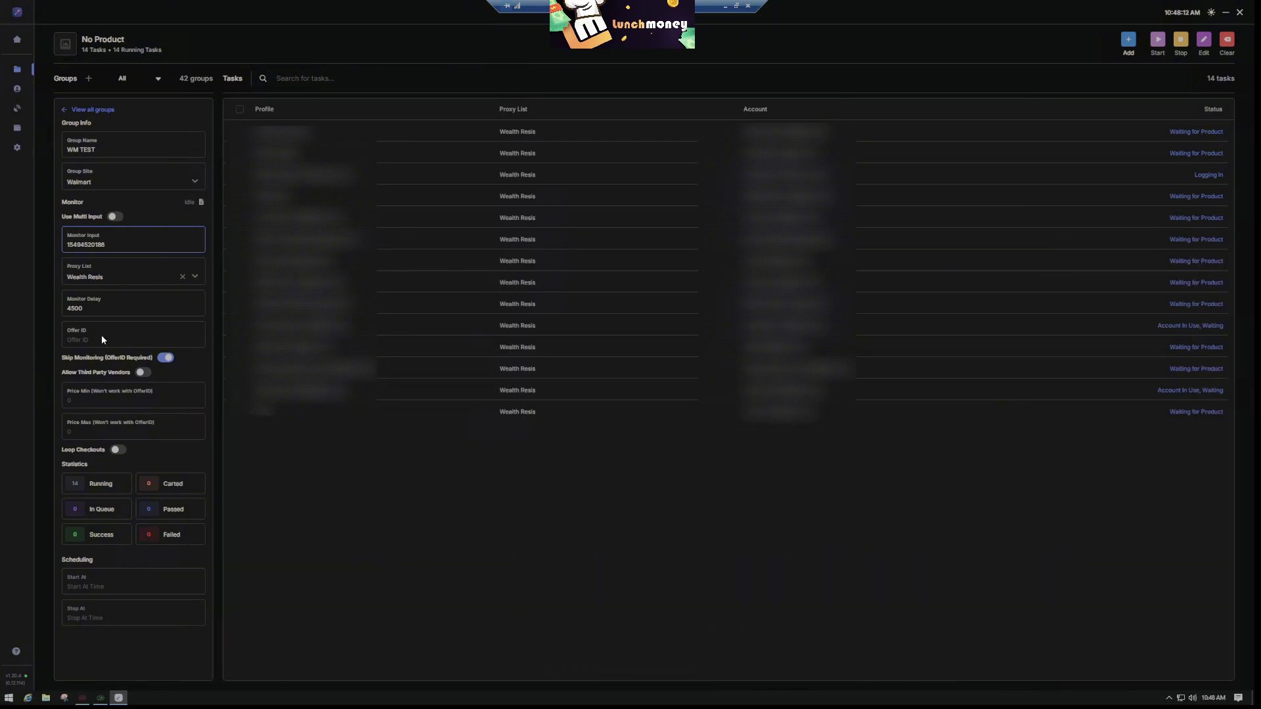
Paste the offer ID into WM TEST, then select all 14 tasks and stop them
click(101, 339)
text(E5B48EECCAC83CBF8B0DA2839C393DE3)
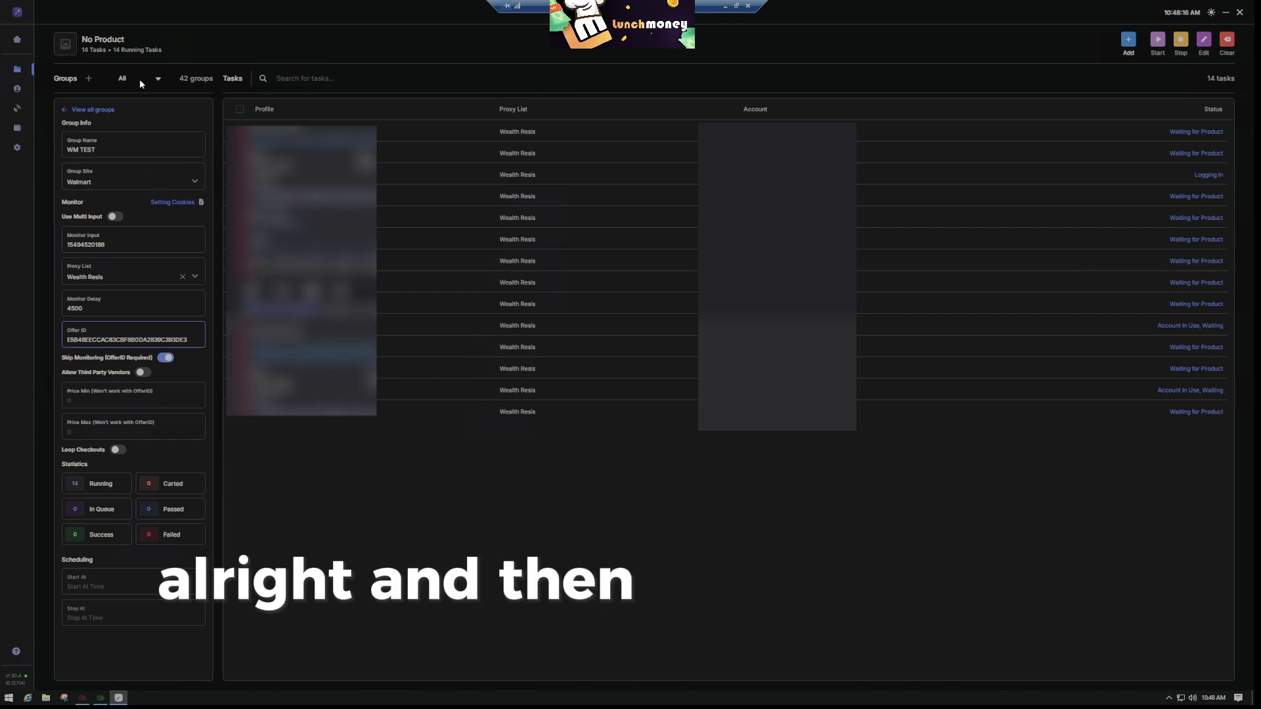
click(510, 518)
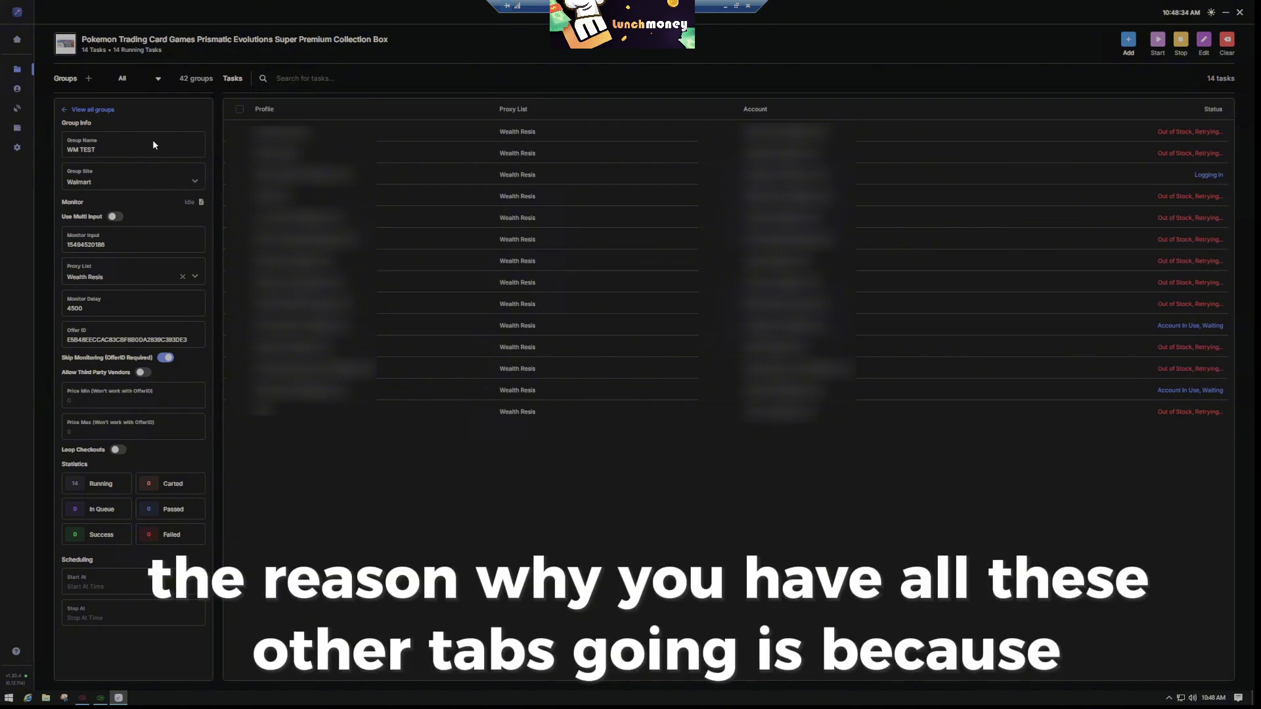
click(240, 109)
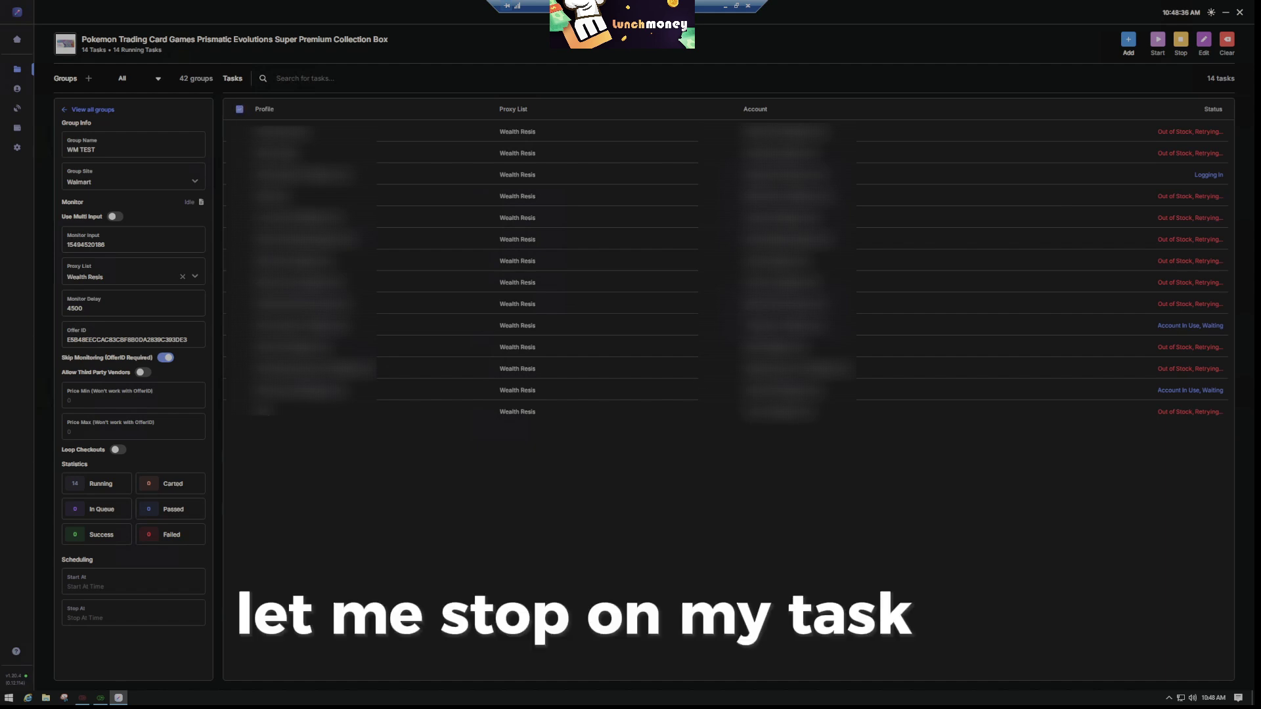
right_click(377, 173)
Stop all running tasks and verify wm 2's Monitor Input and Offer ID fields are both empty
click(409, 198)
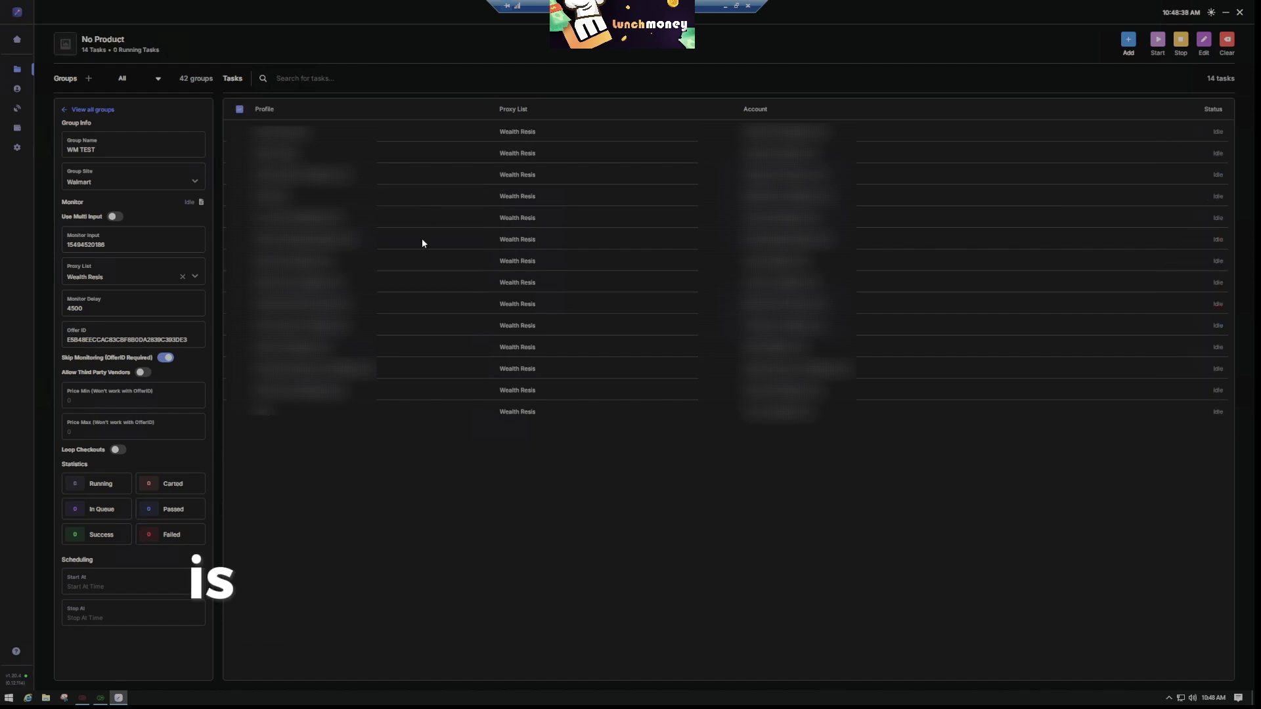
click(65, 113)
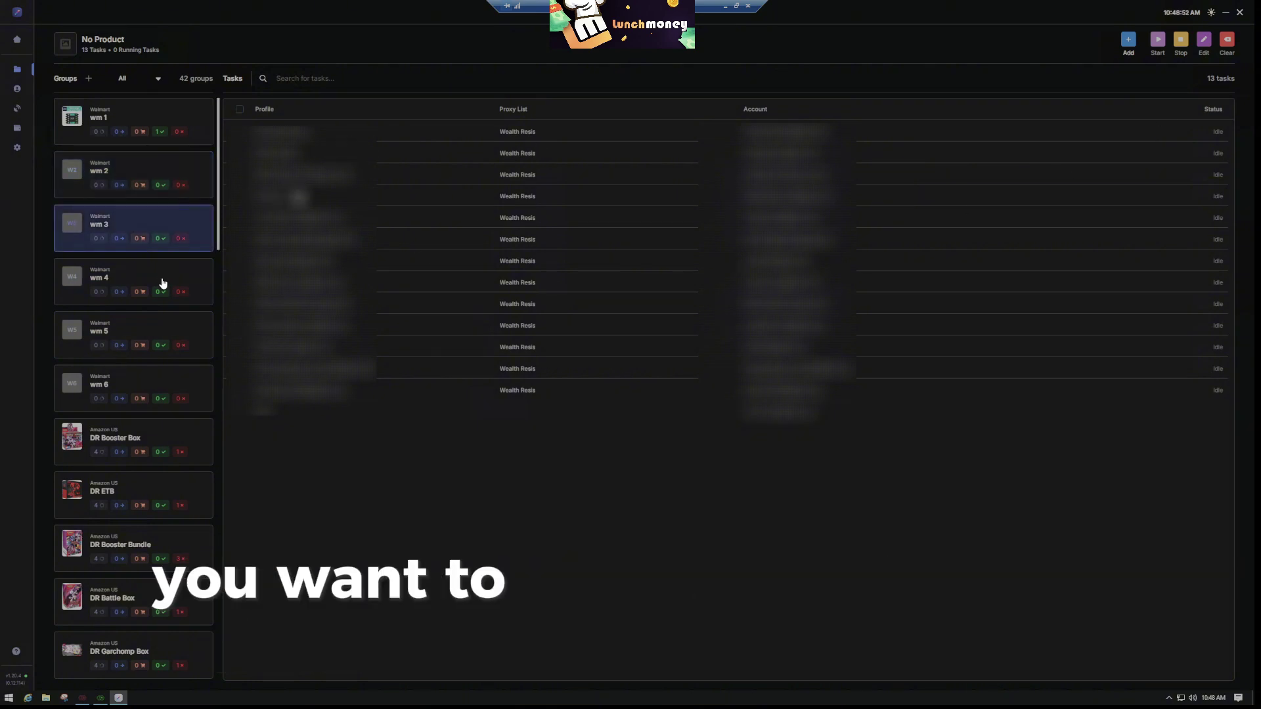
click(140, 164)
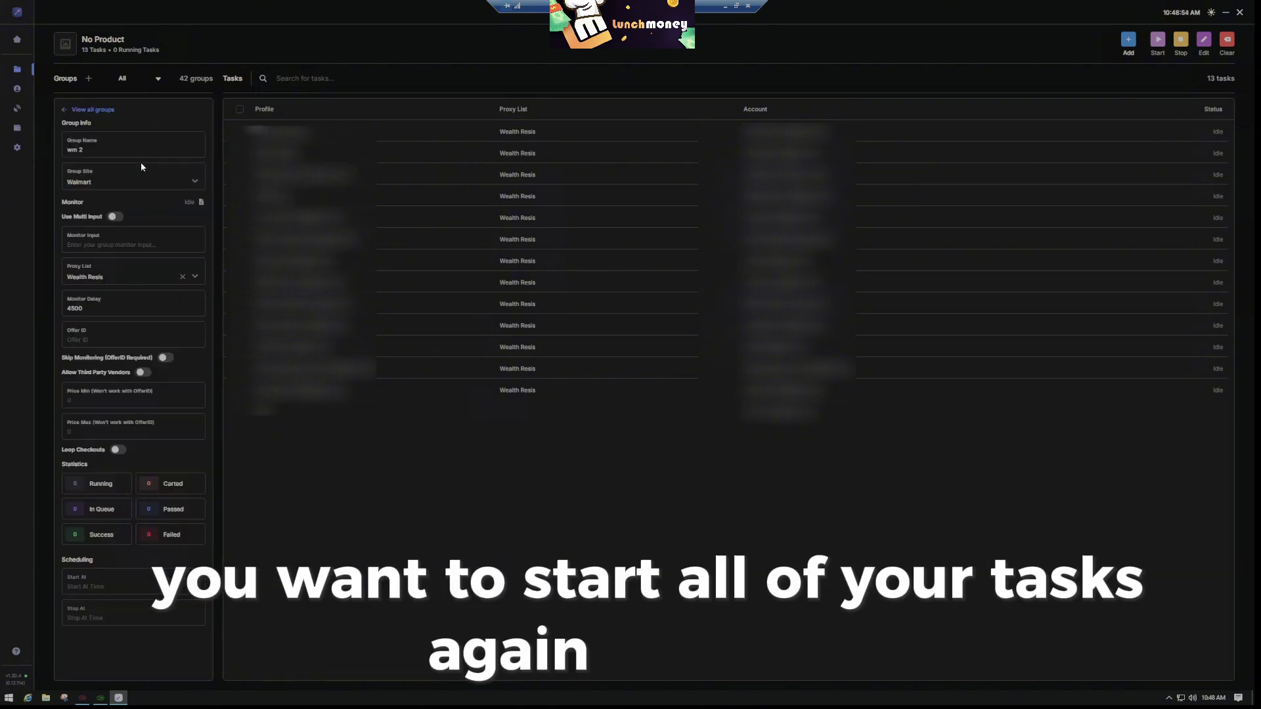
click(143, 248)
click(113, 332)
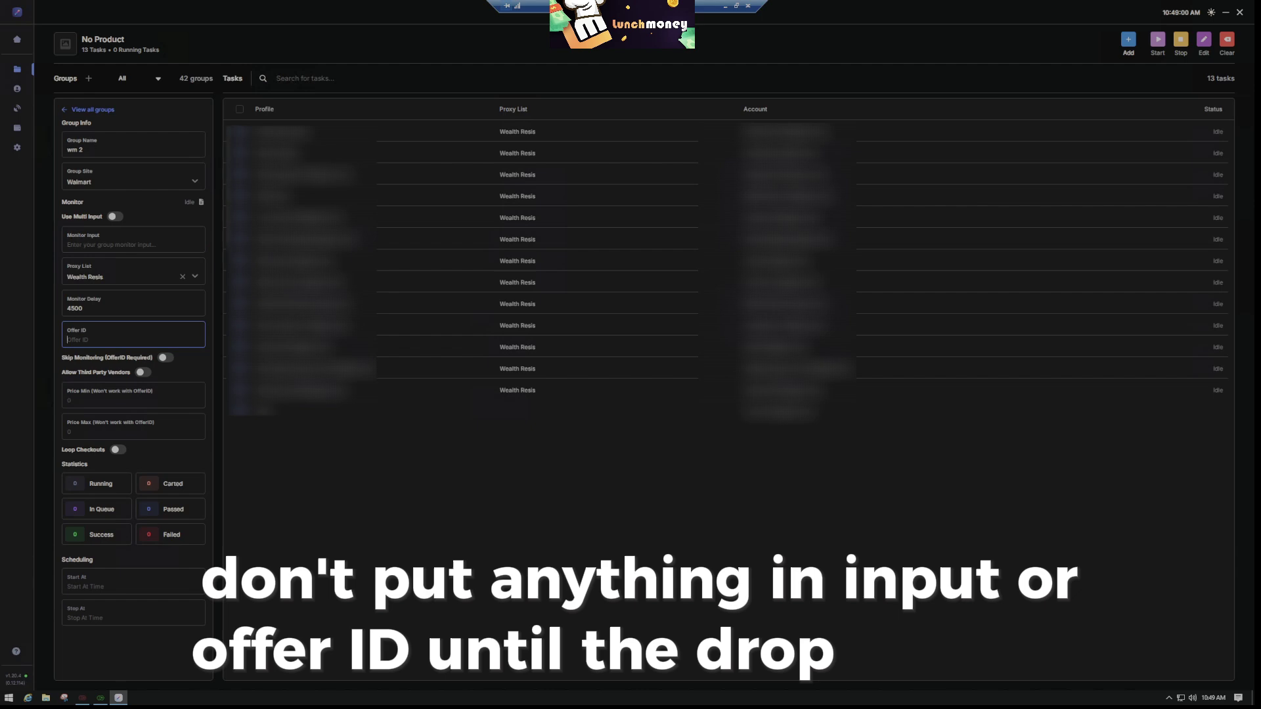
click(67, 111)
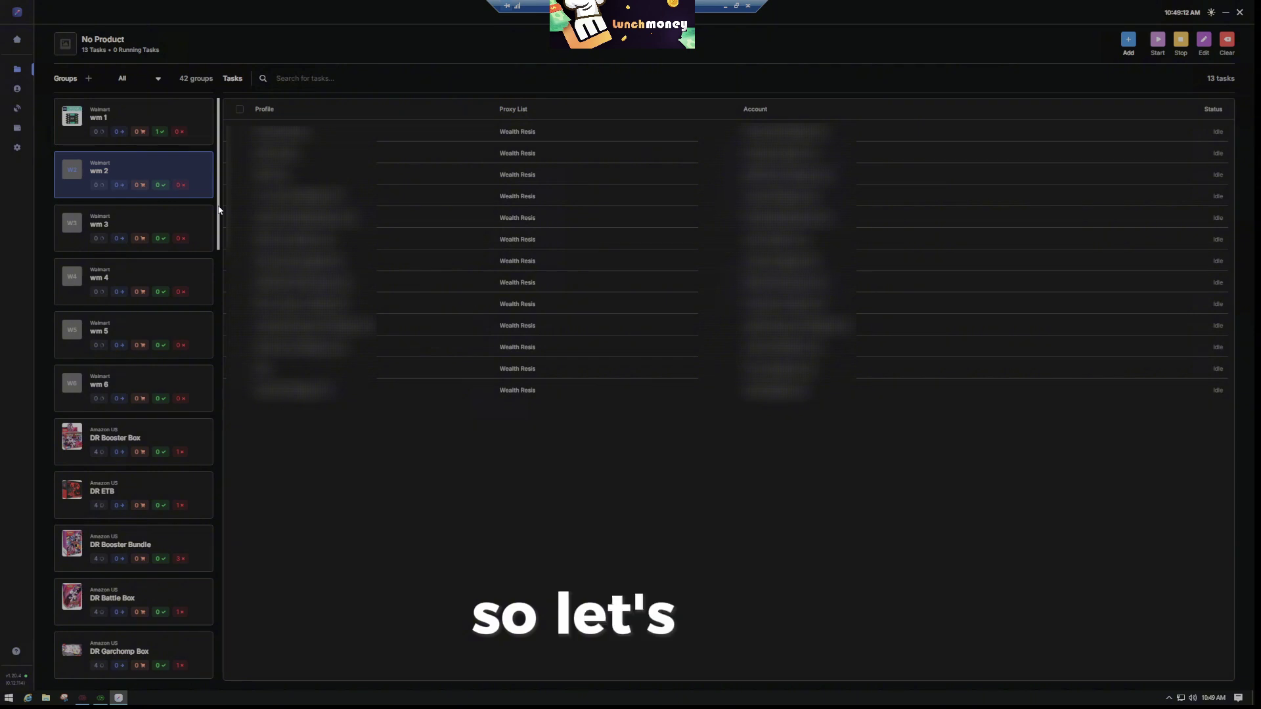
Delete the 217103338 monitor input value in group wm 1, leaving it on No Product
click(145, 117)
click(145, 116)
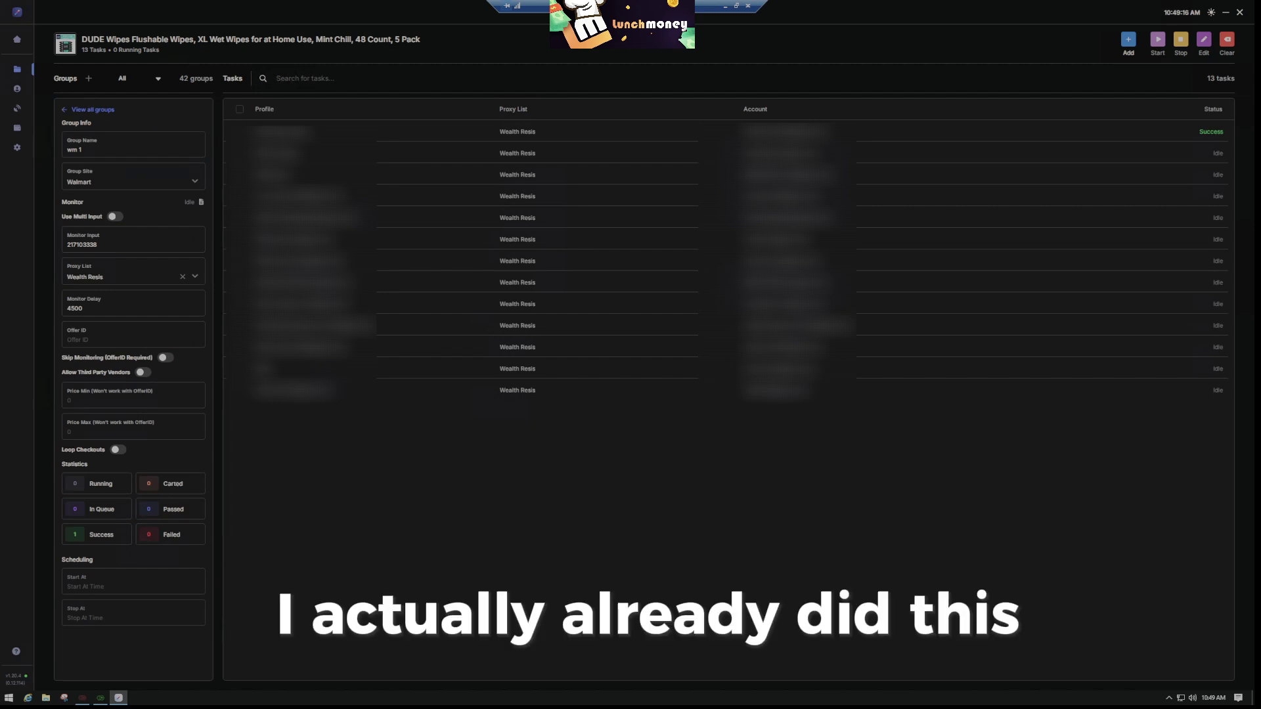
double_click(141, 244)
key(ctrl+c)
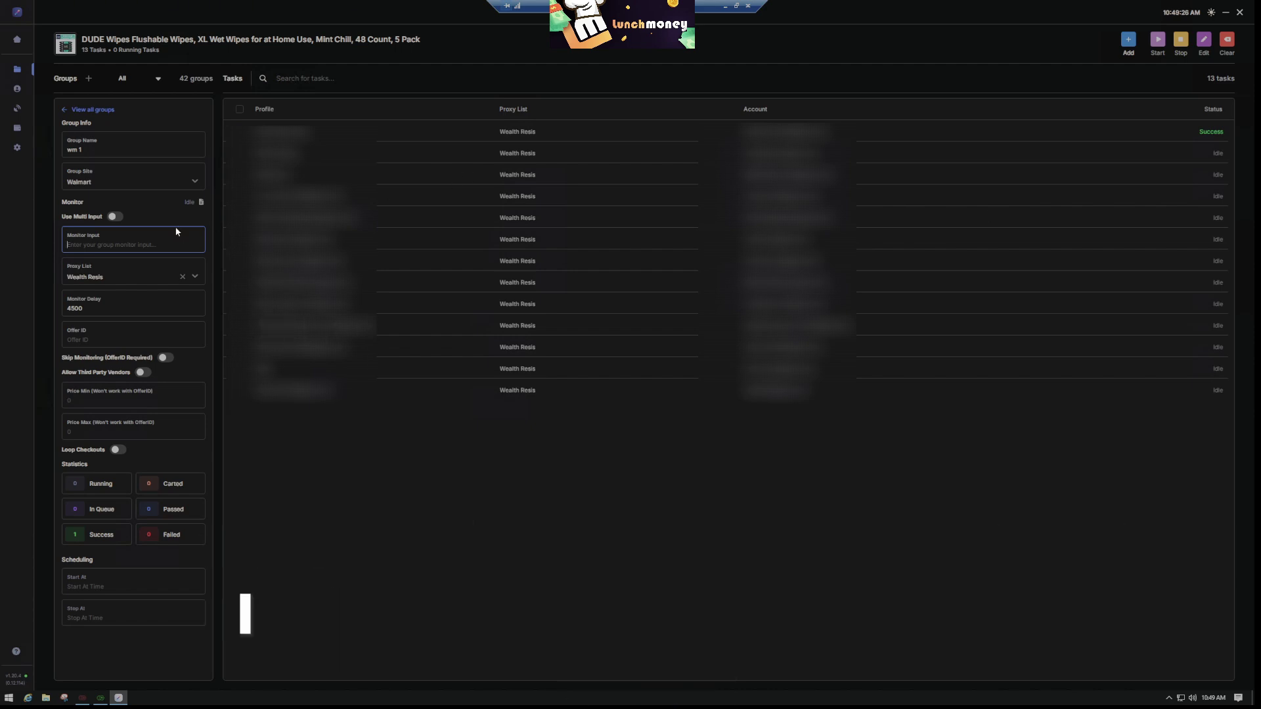
click(420, 279)
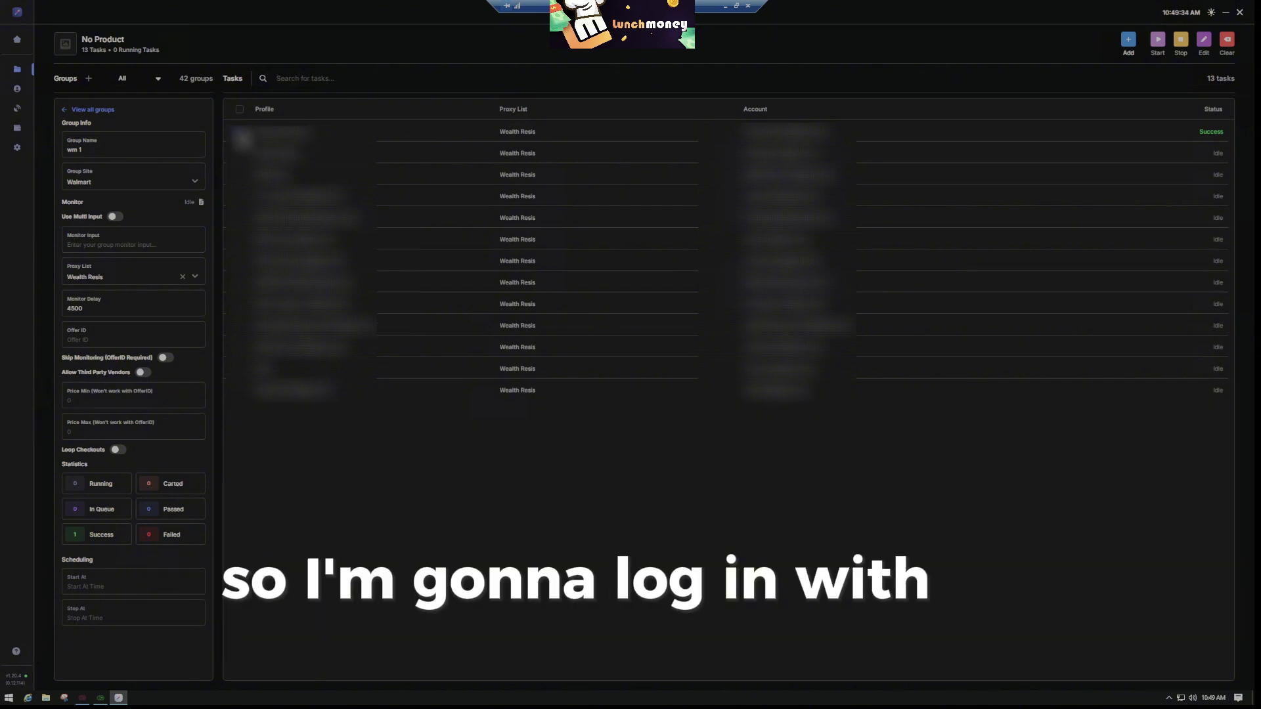
Start the fifth wm 1 task and paste 217103338 back as the monitor input
right_click(376, 223)
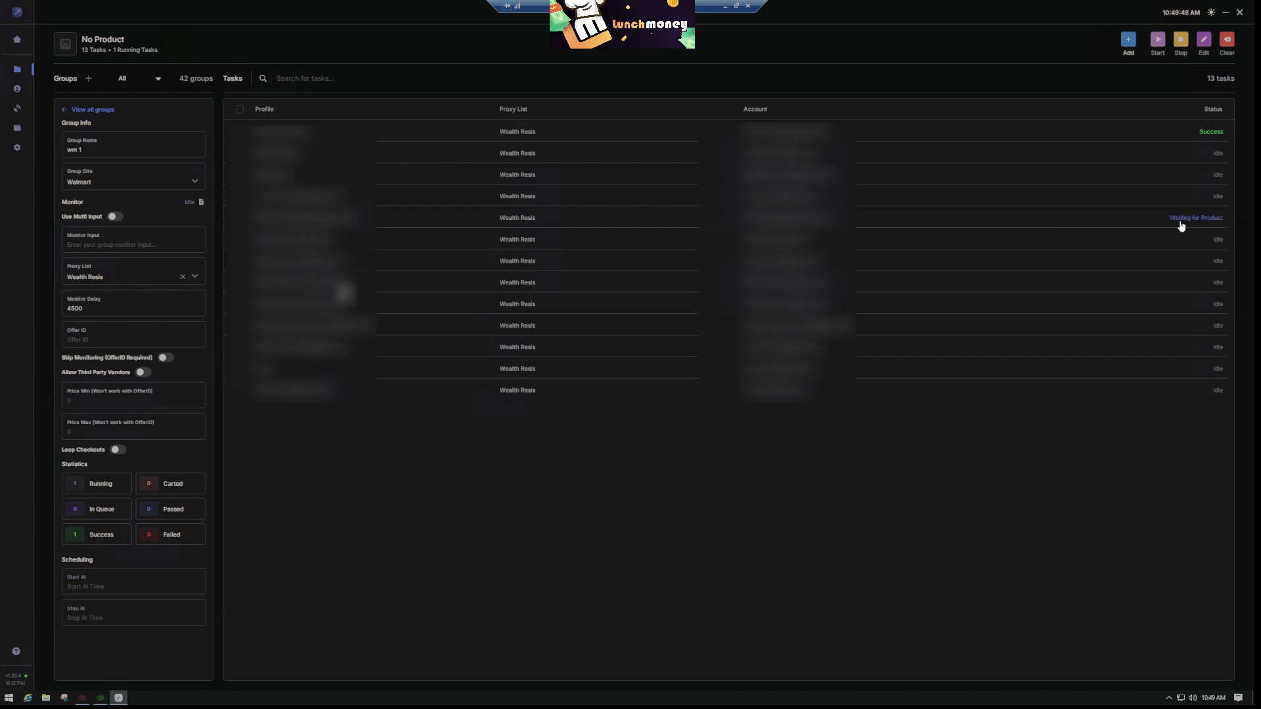
mouse_move(1186, 222)
key(ctrl+v)
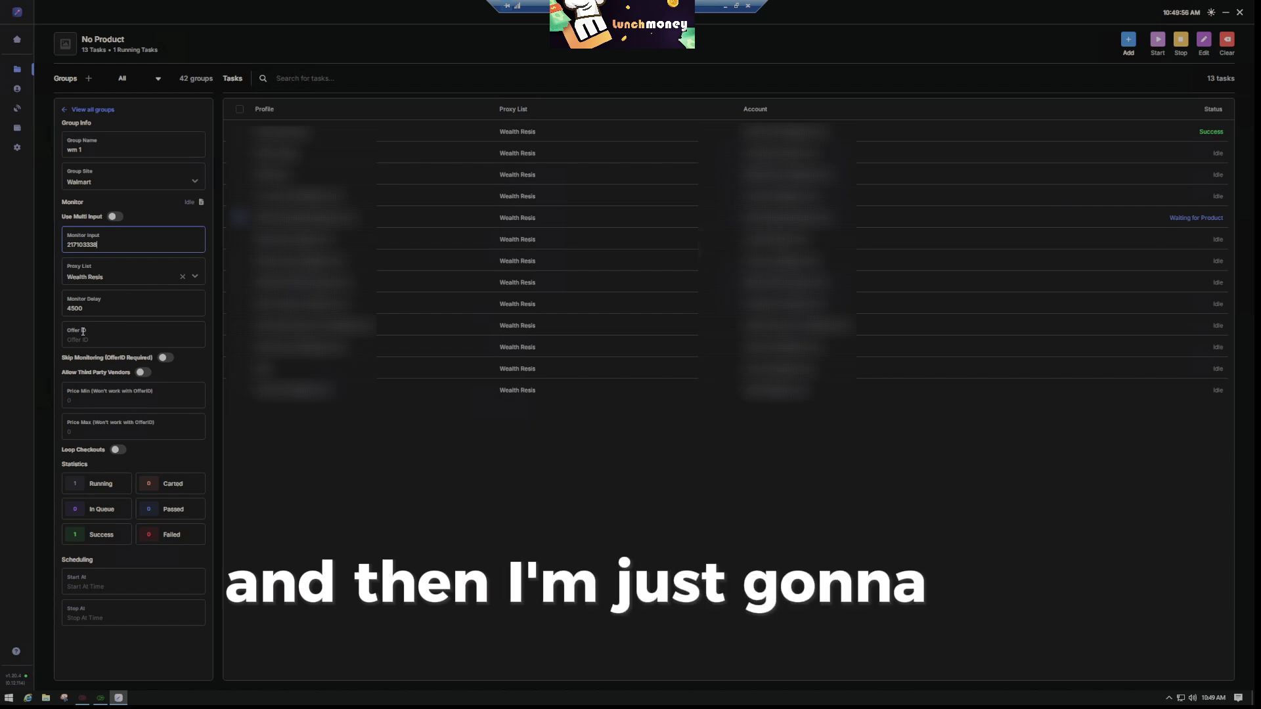
click(311, 455)
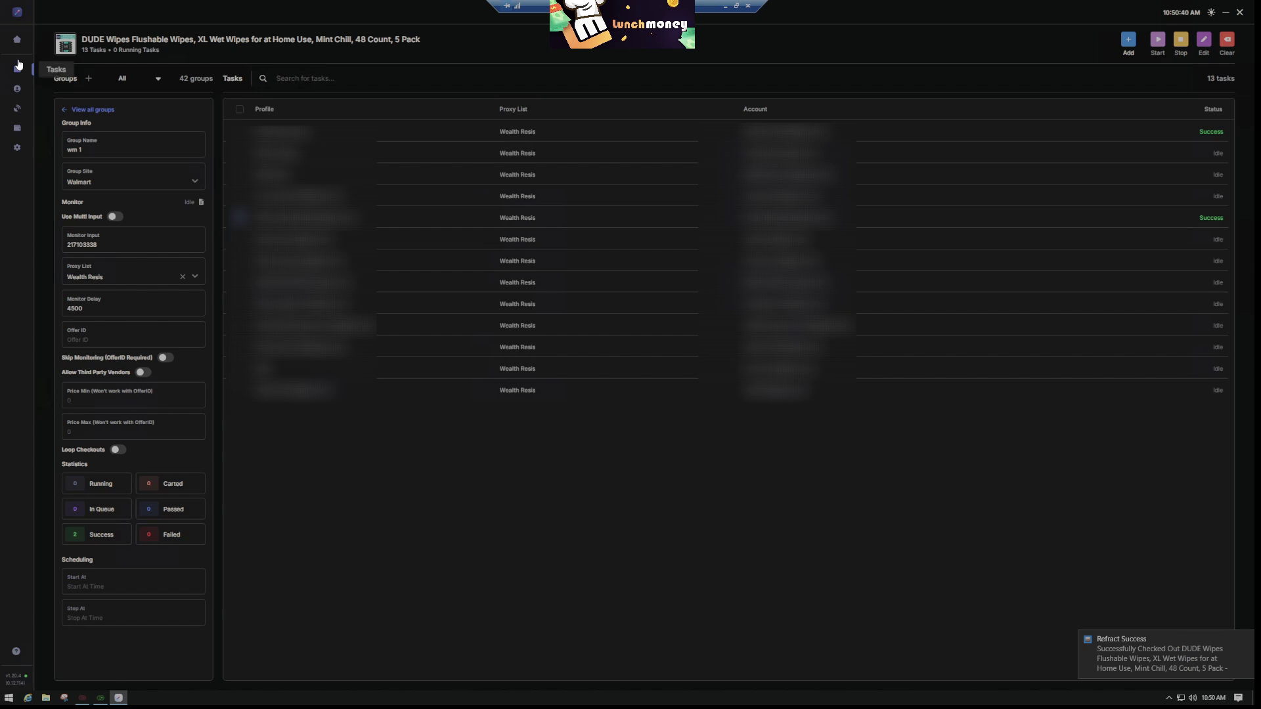
Go to the Analytics dashboard to see 2 checkouts, $33.36 spent, and two DUDE Wipes orders
click(17, 39)
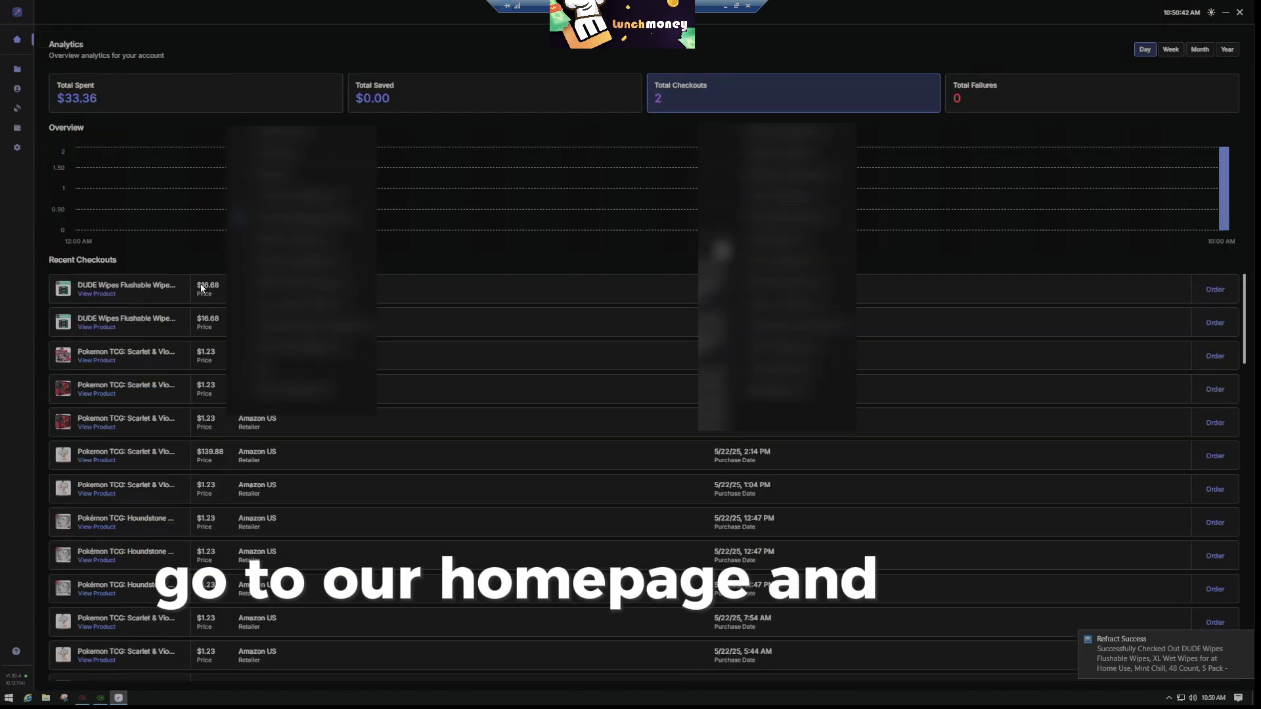